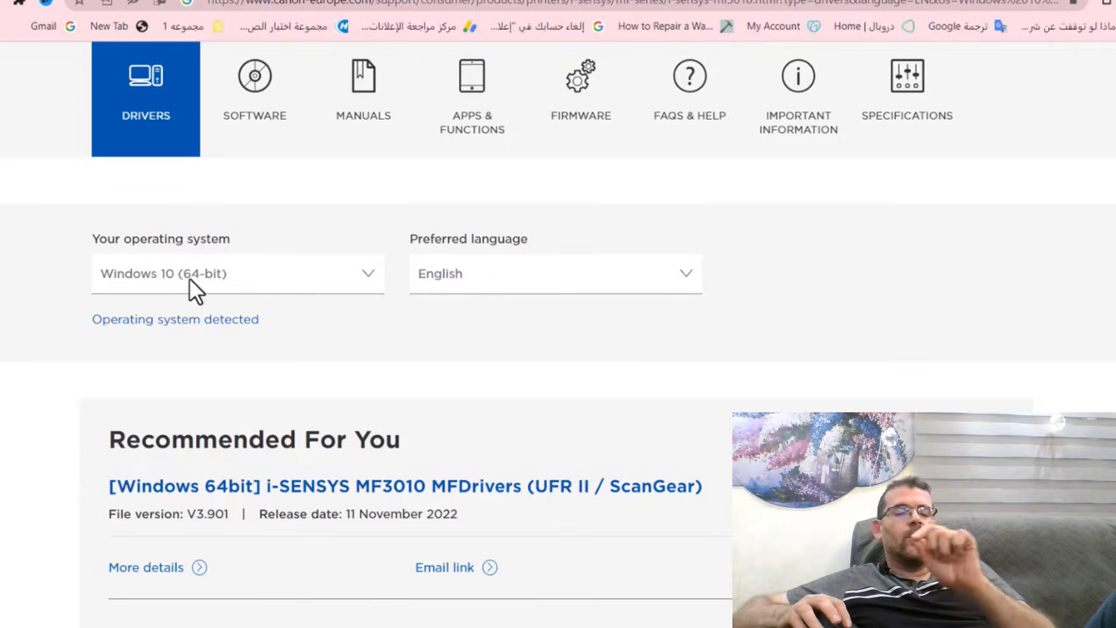
Select Windows 10 (64-bit) as the operating system and look through the preferred languages, keeping English
click(367, 273)
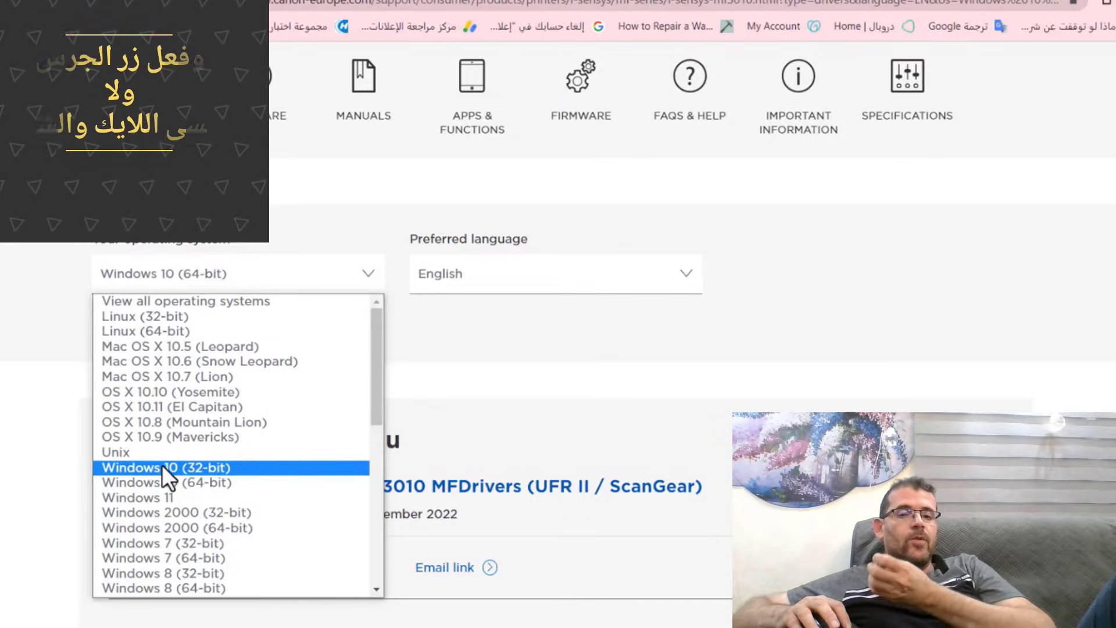
click(127, 485)
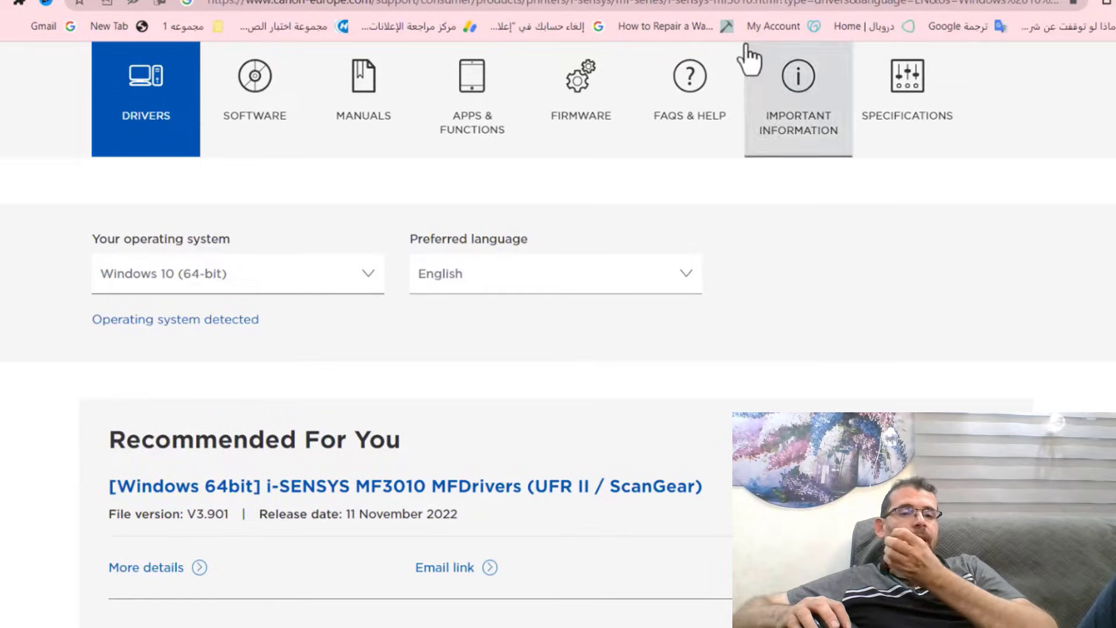
scroll(419, 186, up, 3)
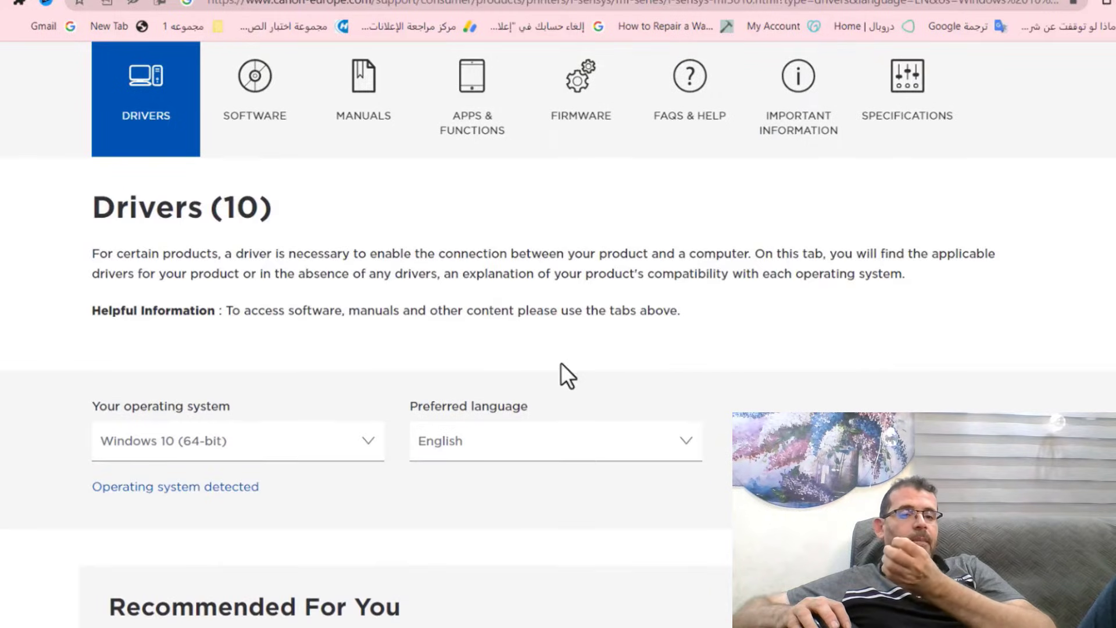
click(689, 437)
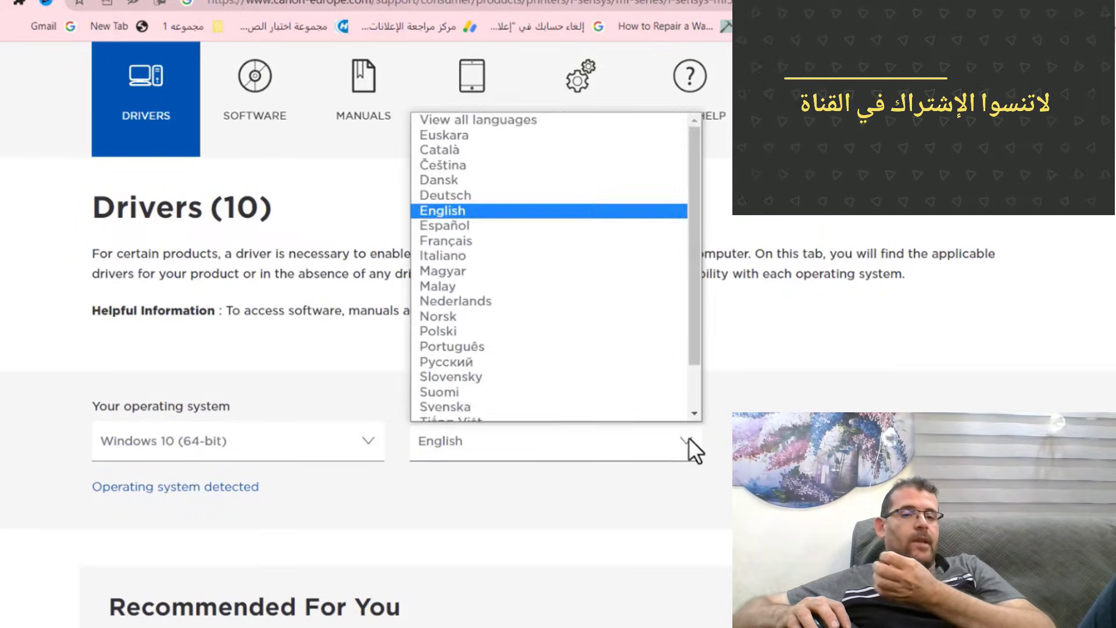
scroll(488, 389, down, 1)
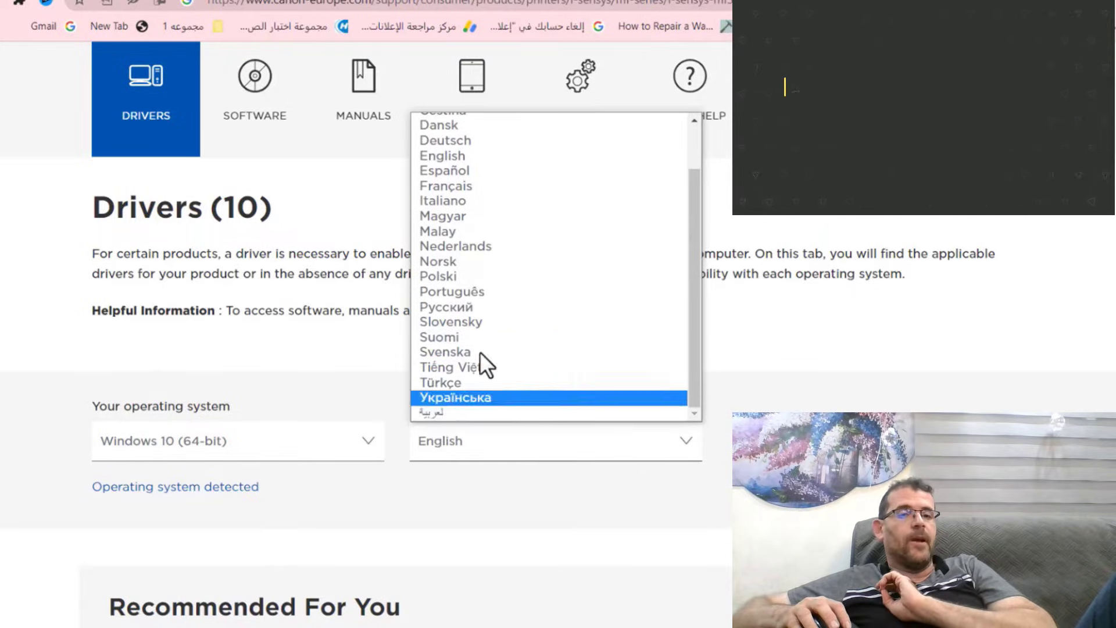
scroll(508, 303, up, 2)
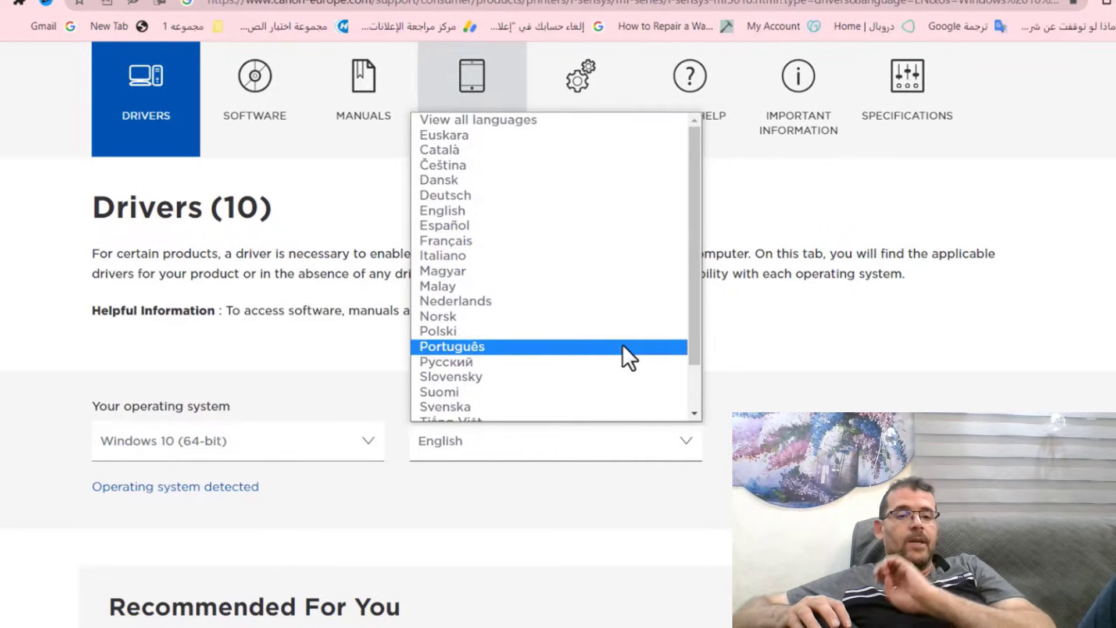
key(Escape)
Download the recommended 64-bit i-SENSYS MF3010 MFDrivers, accept the license agreement, and save MF3010MFDriverV3901WPEN to the Desktop
scroll(466, 244, down, 4)
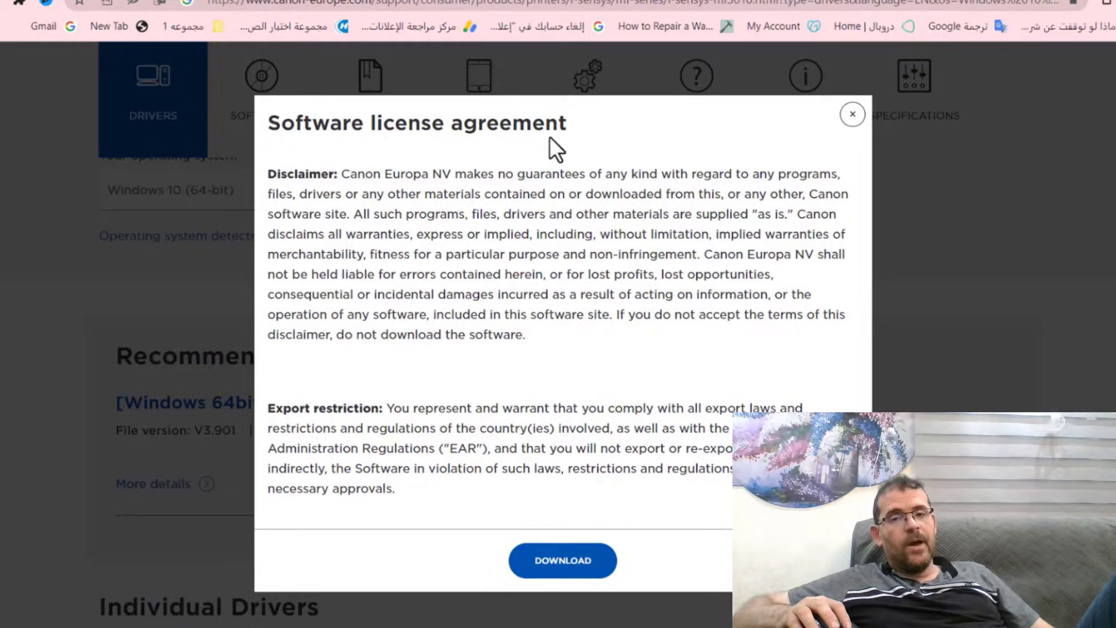
click(557, 576)
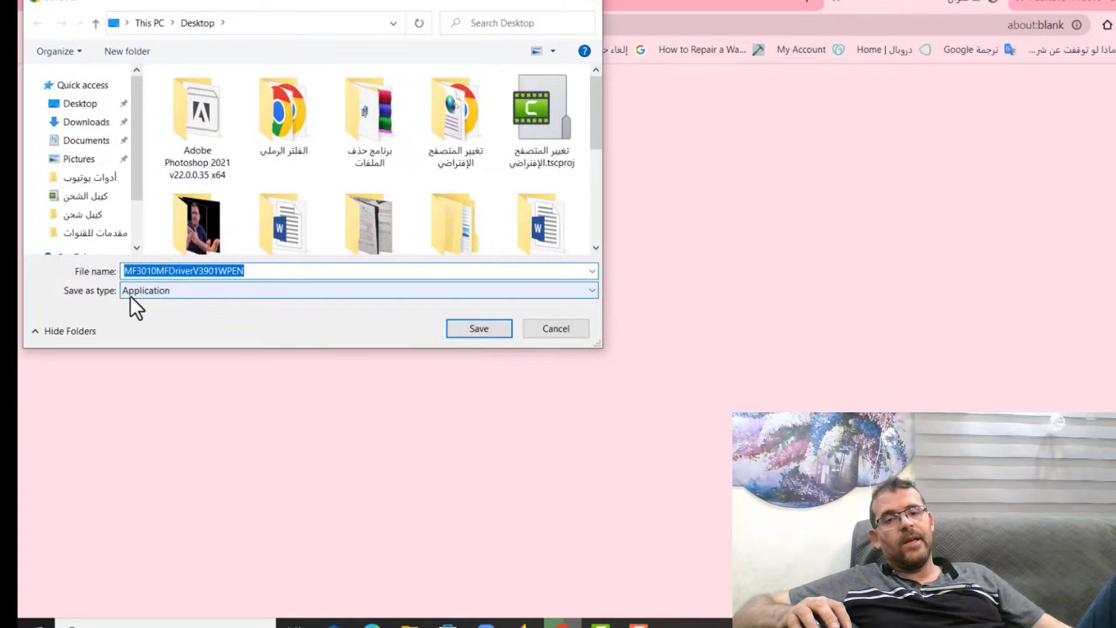
click(68, 105)
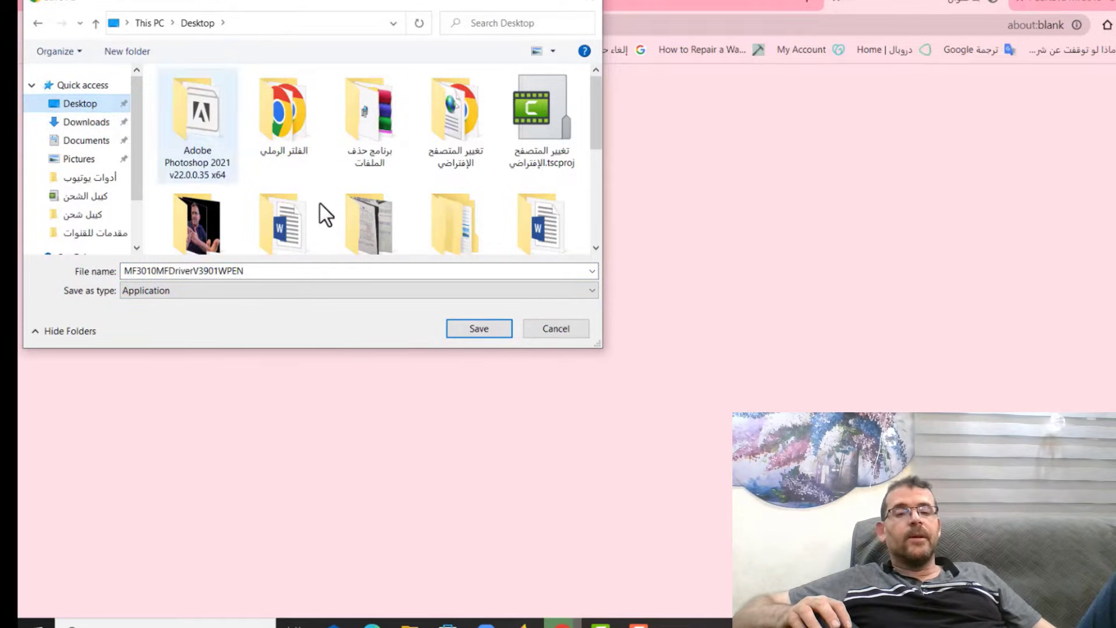
click(477, 328)
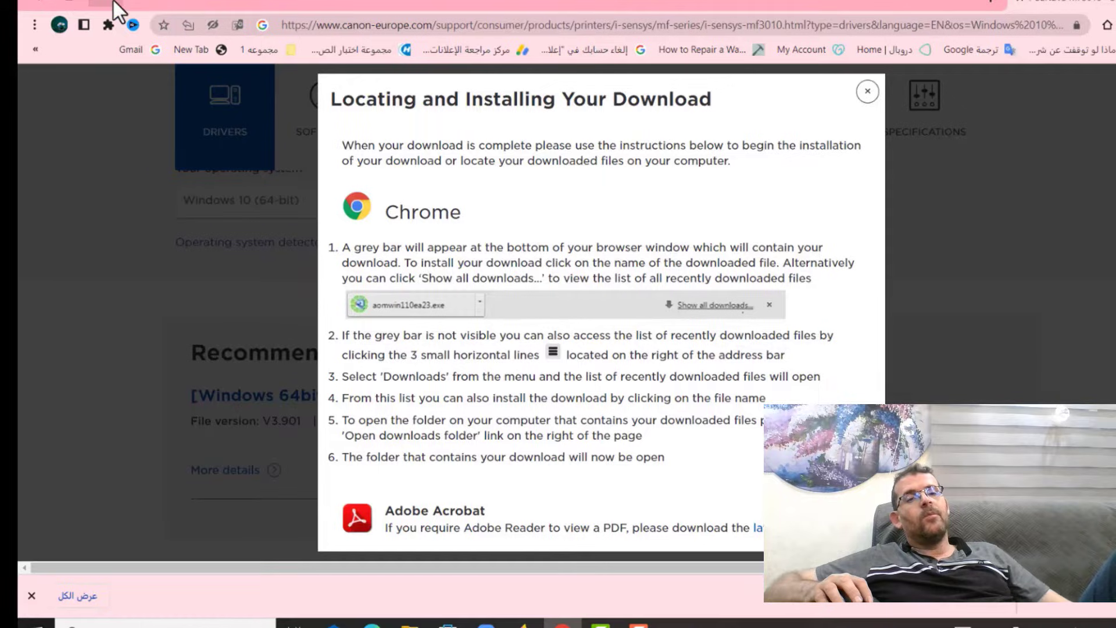
Create a new folder on the desktop with the default name and move the downloaded MF3010 driver installer into it
click(110, 2)
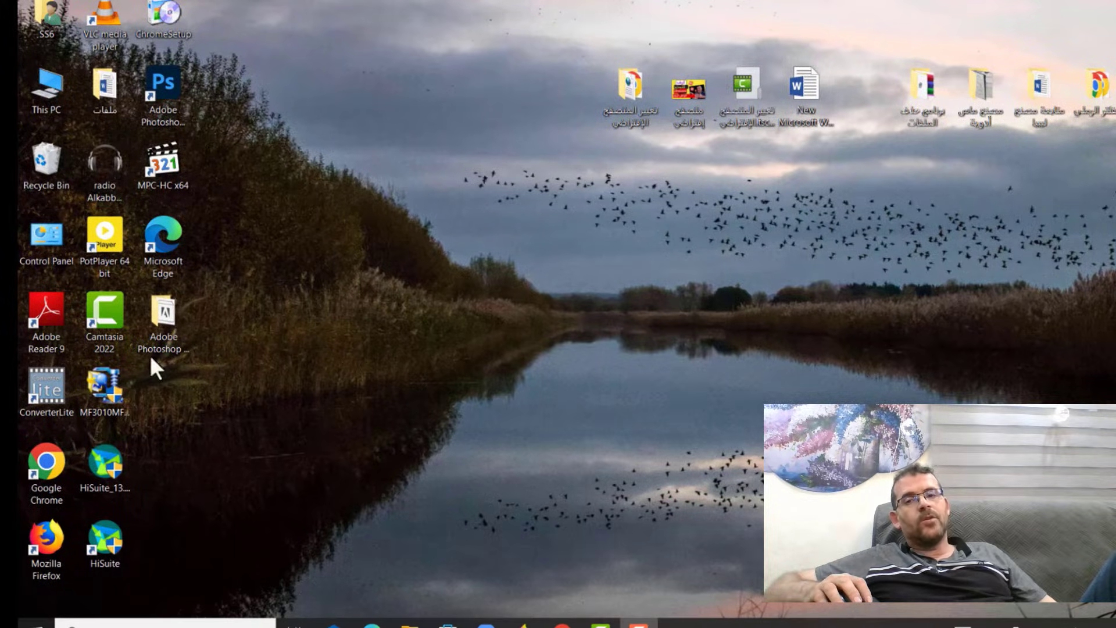
right_click(463, 177)
mouse_move(512, 306)
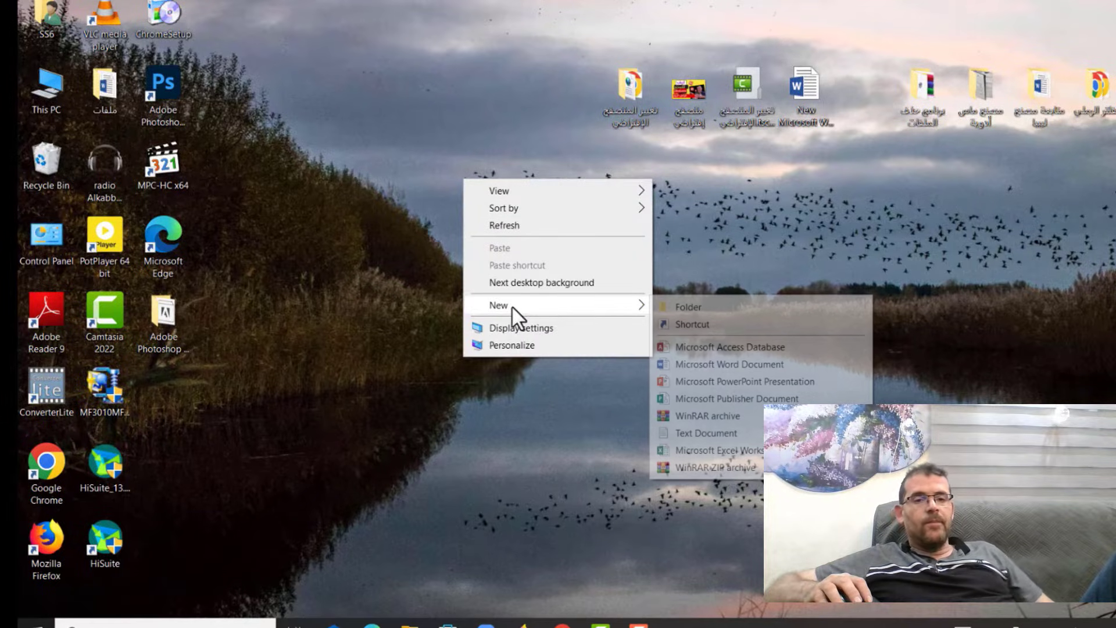
click(687, 308)
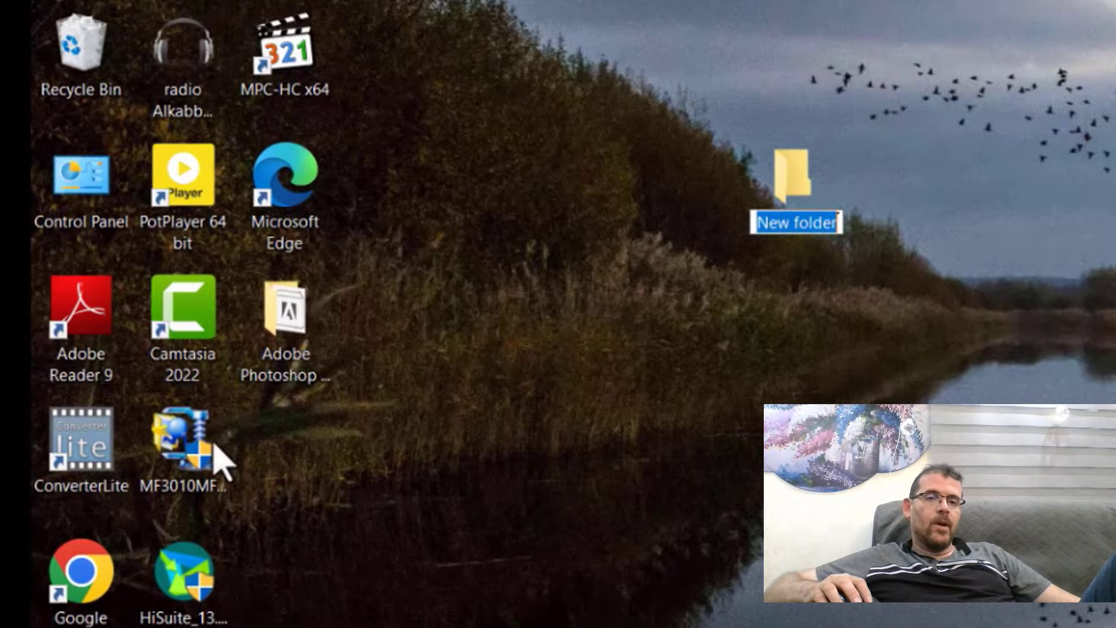
drag(222, 463, 814, 195)
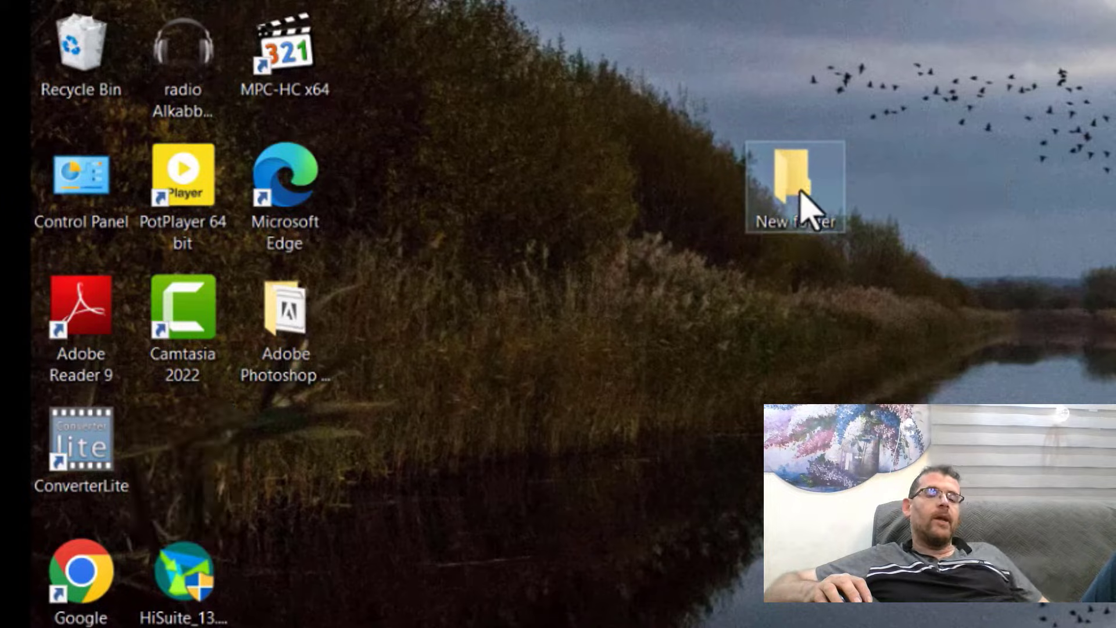
Check the contents of the new desktop folder for the driver installer and put its window away
double_click(798, 187)
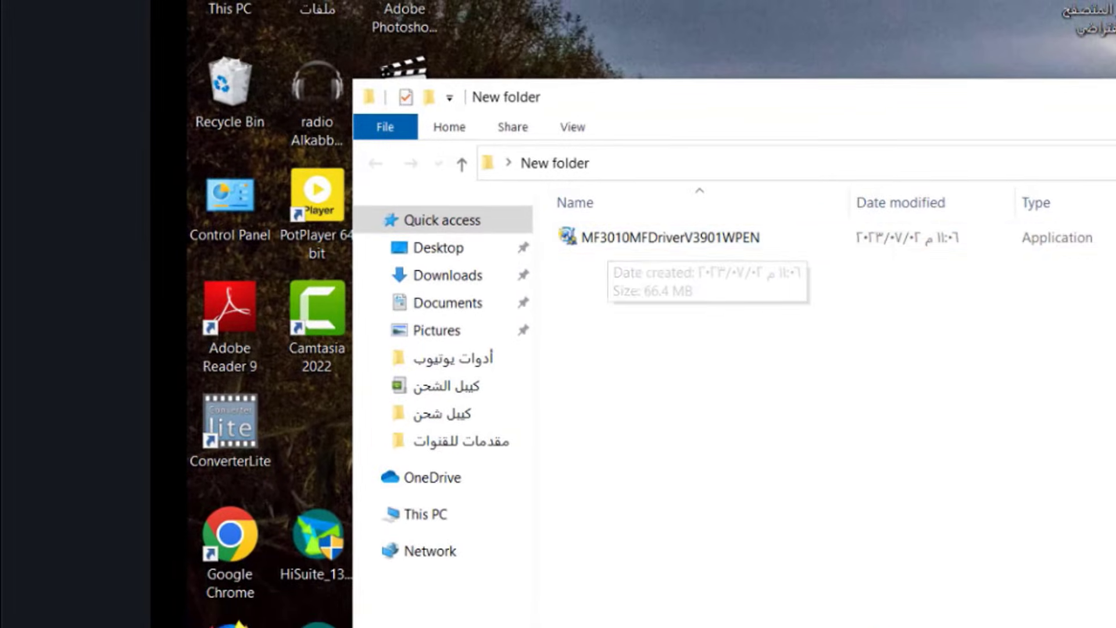
key(alt+F4)
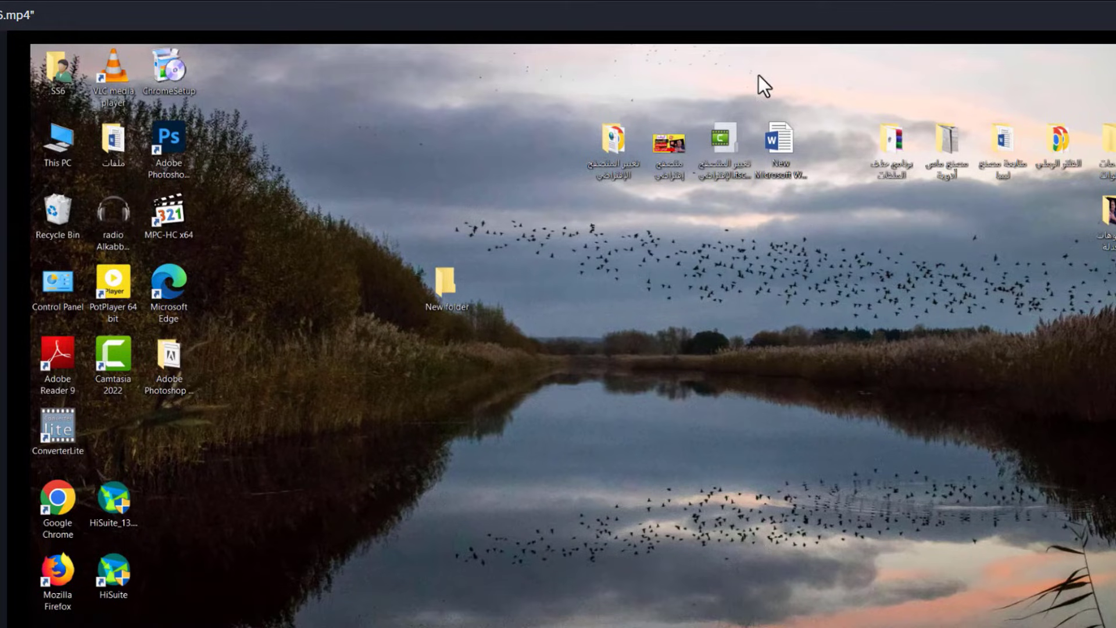
double_click(445, 273)
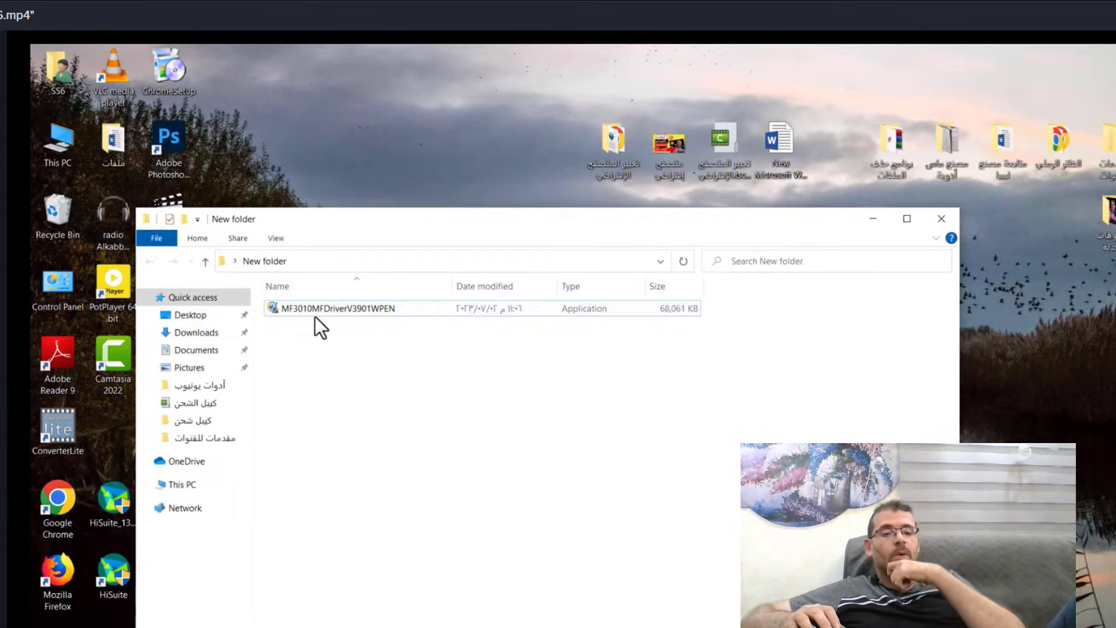
click(871, 220)
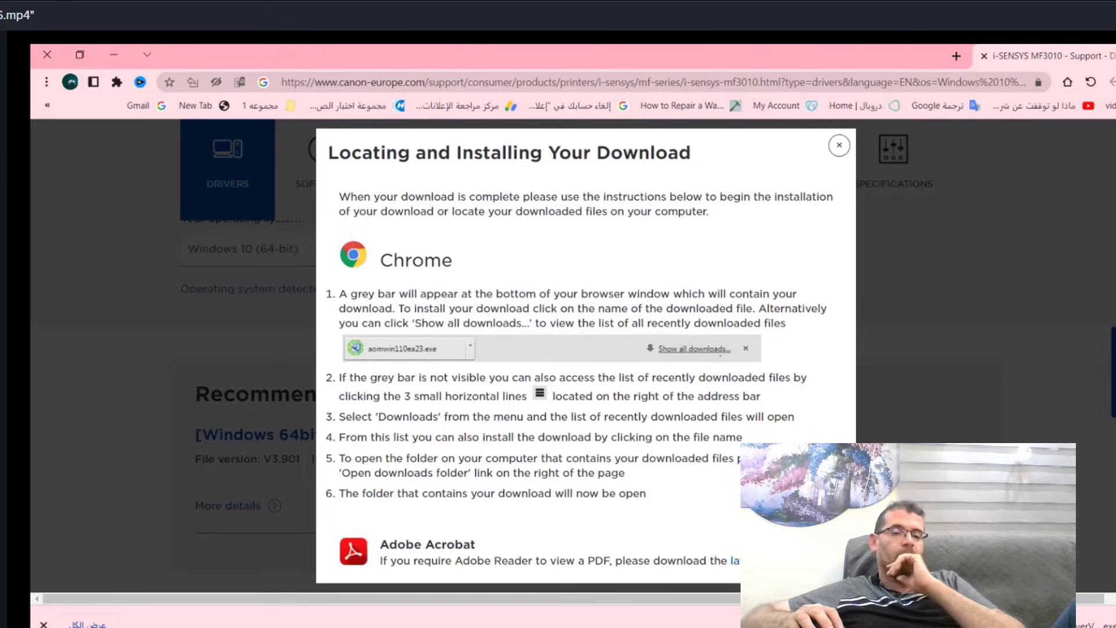
Back in Chrome, dismiss the driver download instructions and show the software available for the Canon i-SENSYS MF3010
click(839, 145)
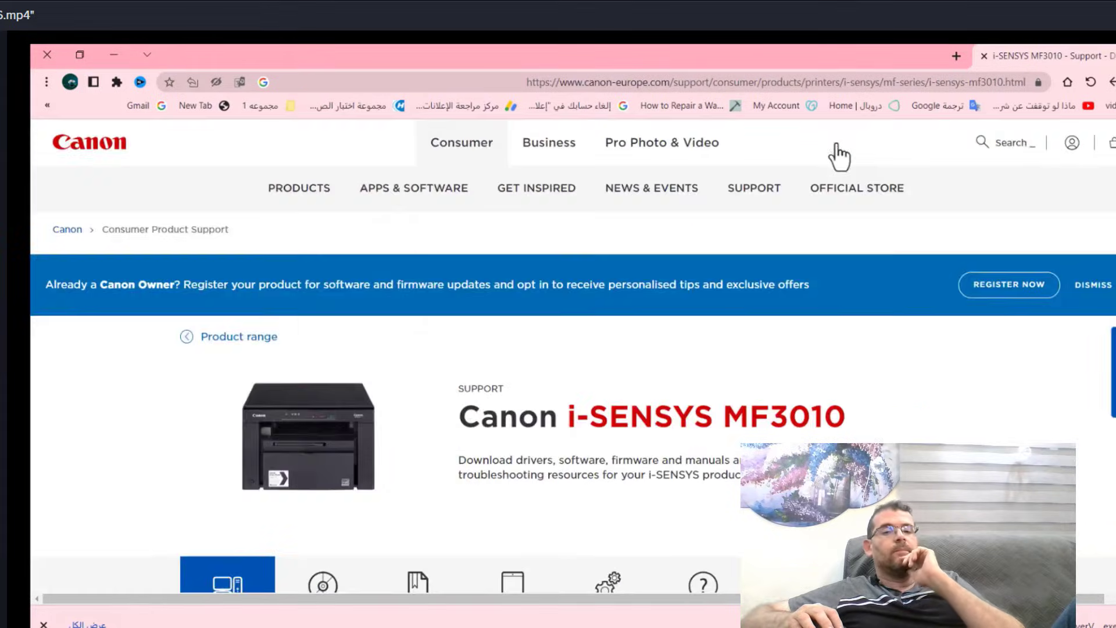
scroll(308, 334, down, 2)
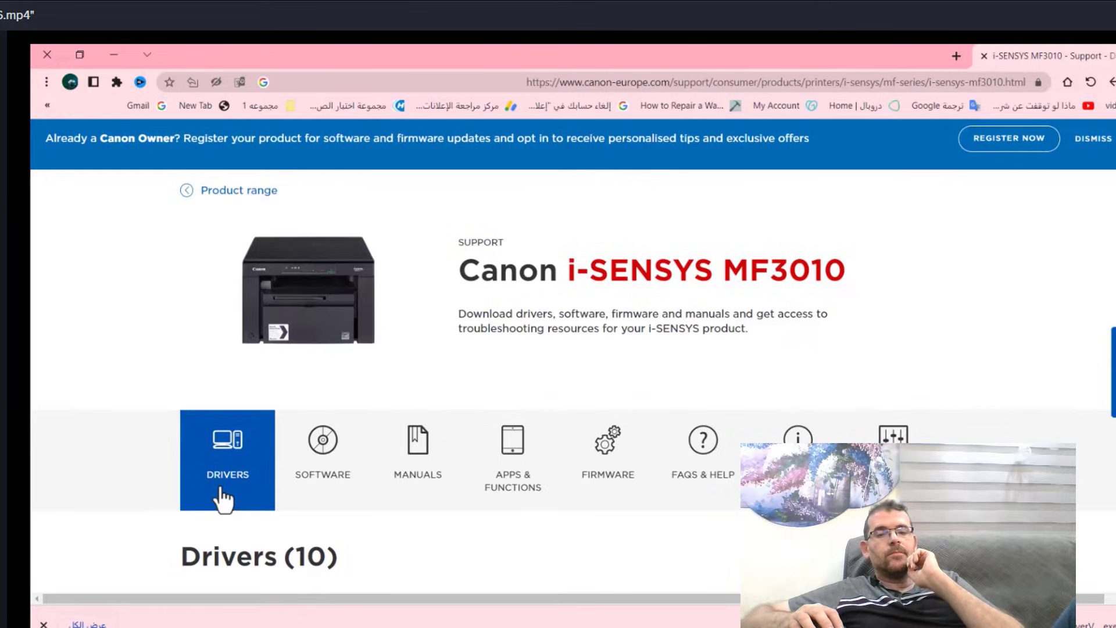
scroll(317, 468, down, 1)
scroll(320, 468, down, 6)
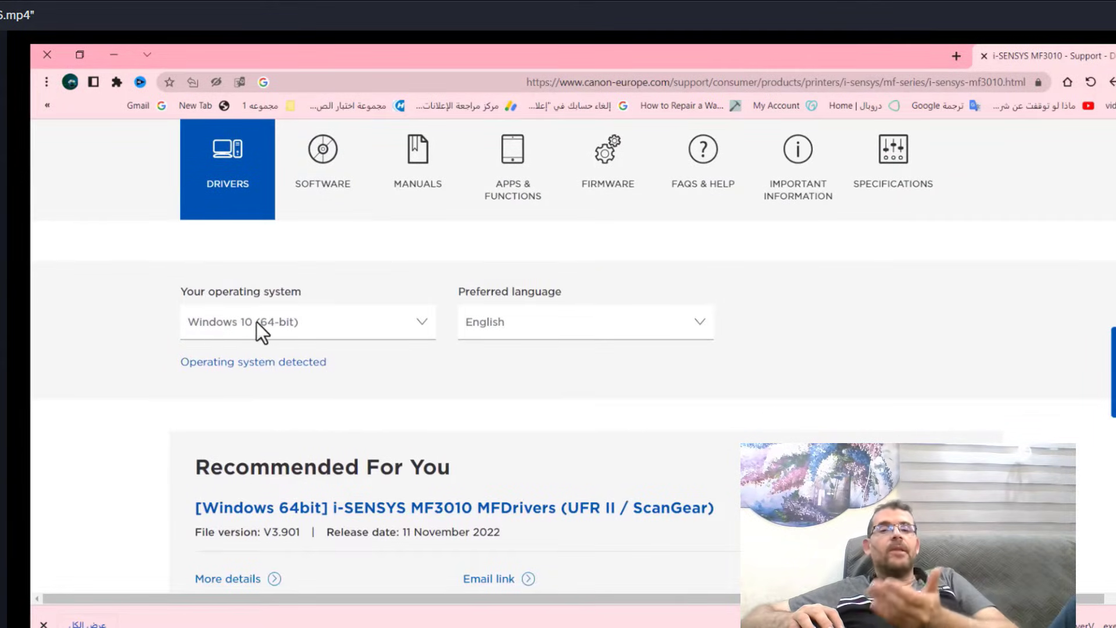
scroll(267, 343, up, 2)
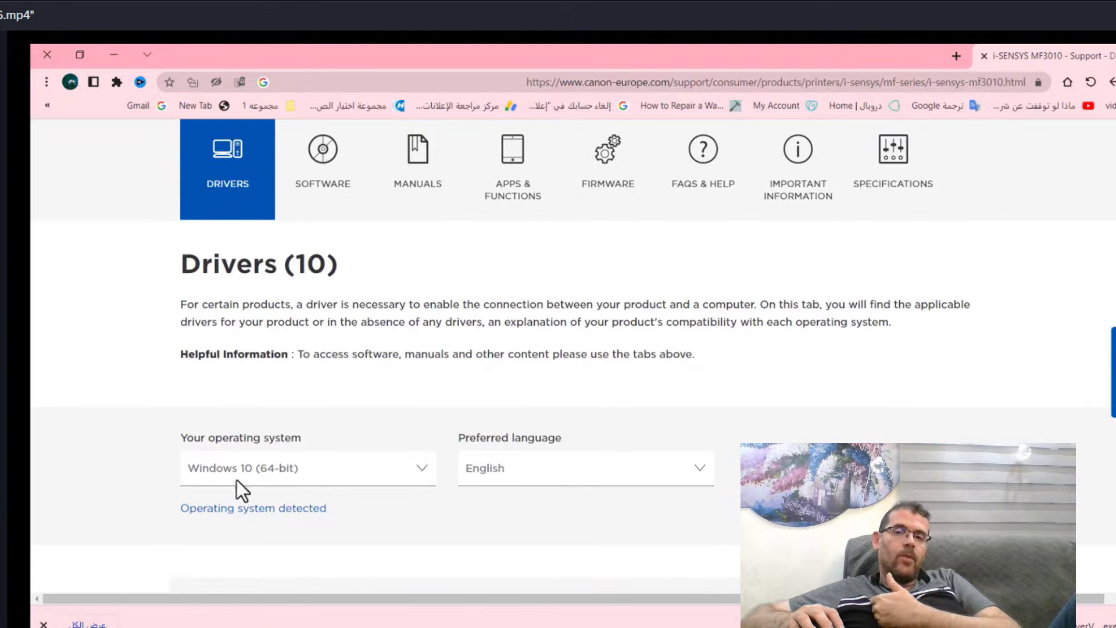
click(317, 170)
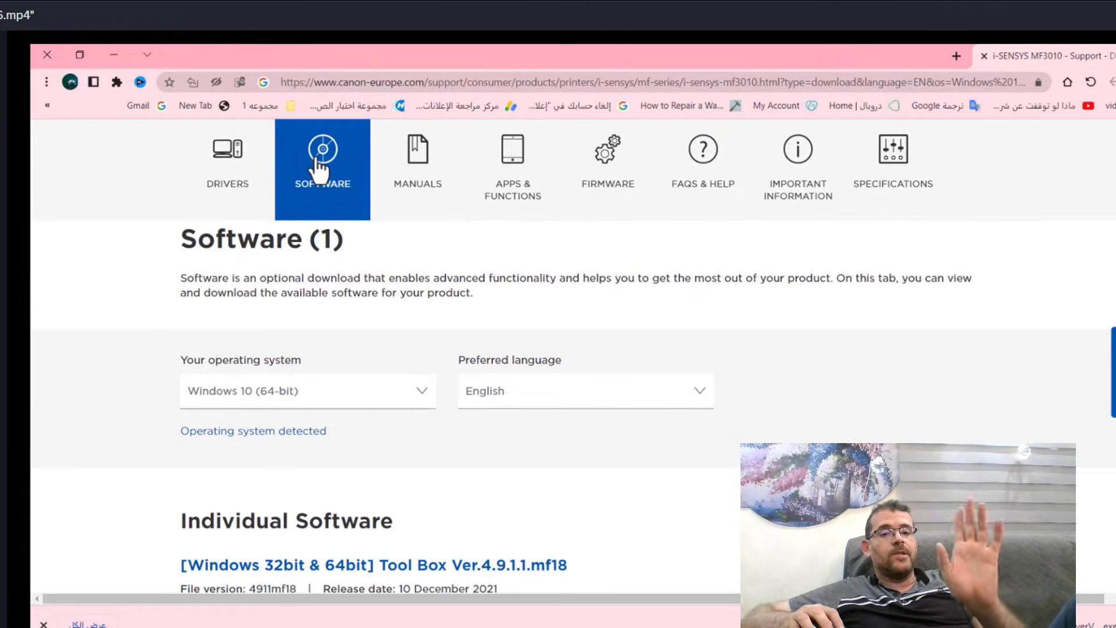
Download Tool Box Ver.4.9.1.1.mf18, accept the license agreement, and save ToolBox4911mf18WinEN in the Desktop's New folder
scroll(141, 416, down, 4)
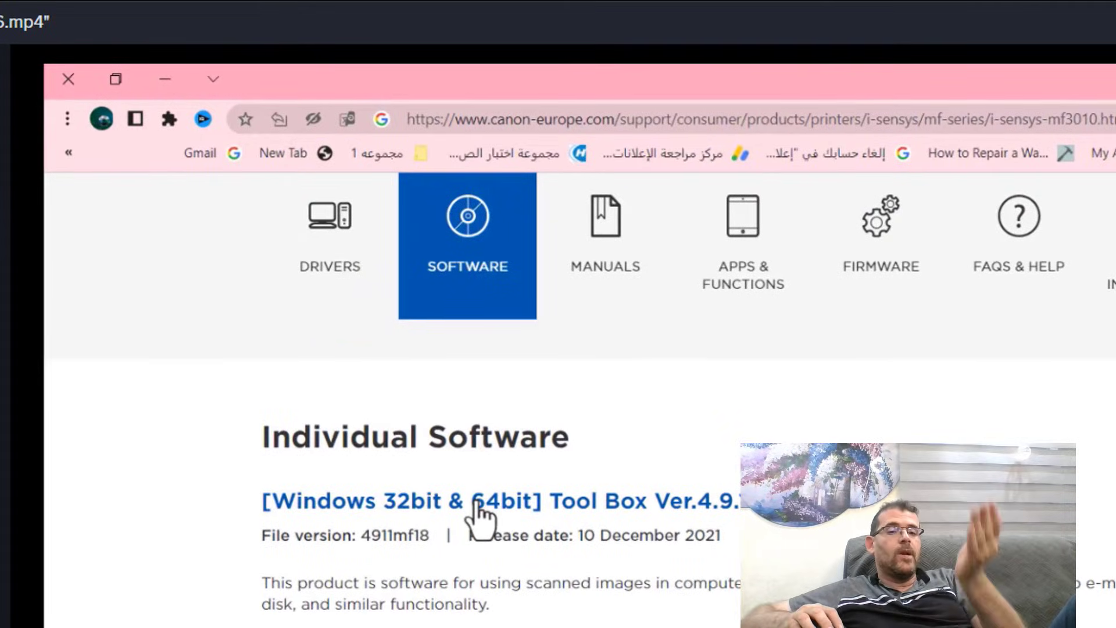
click(480, 511)
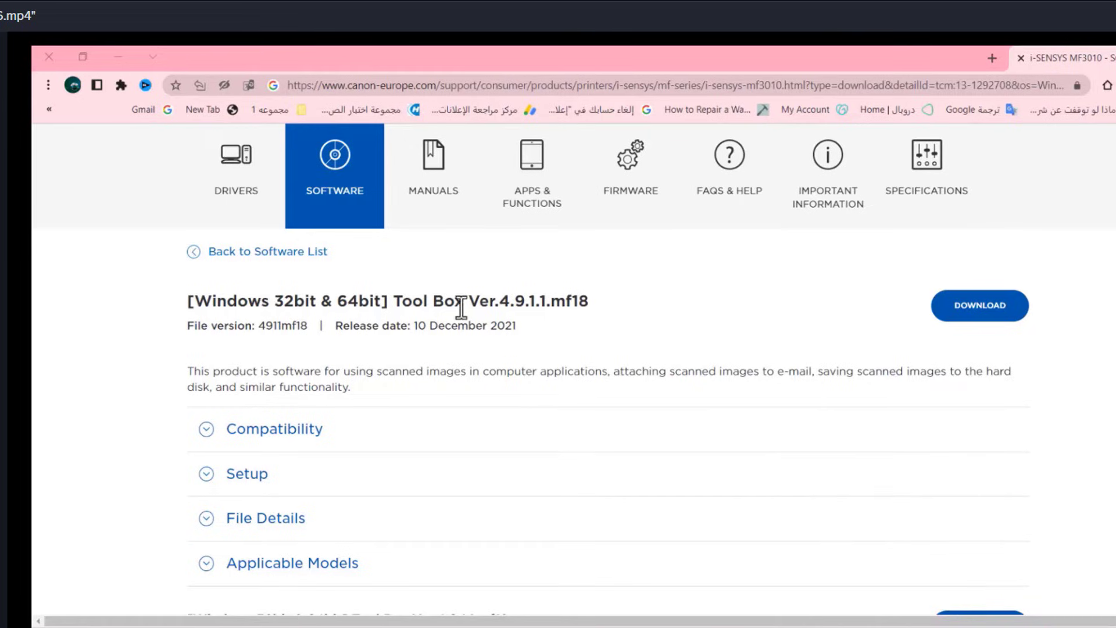
click(954, 307)
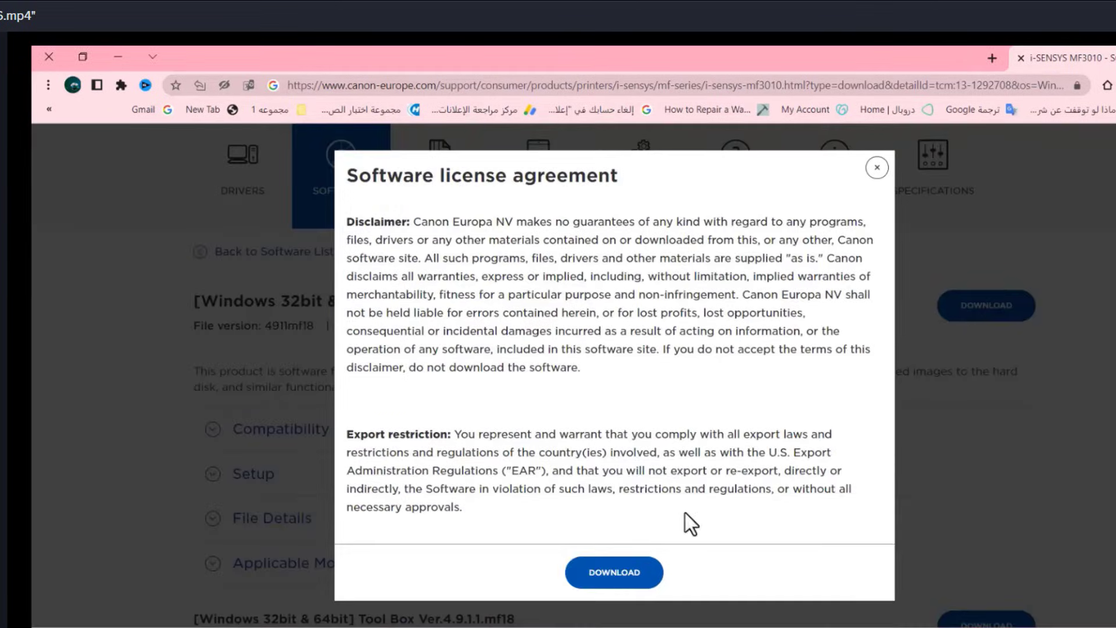
click(595, 575)
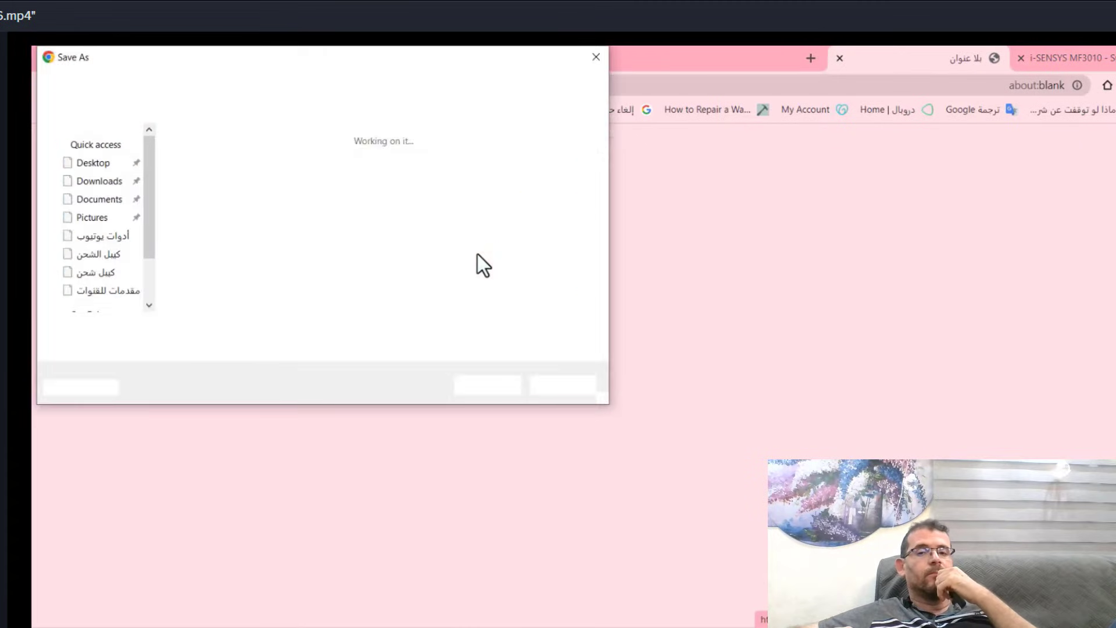
click(94, 165)
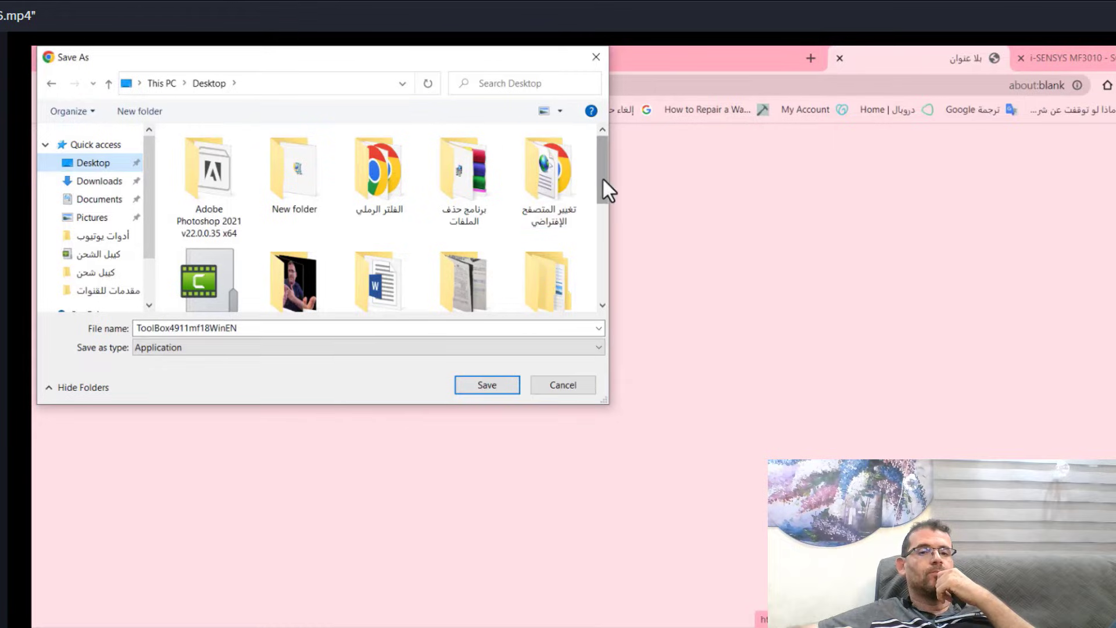
double_click(270, 180)
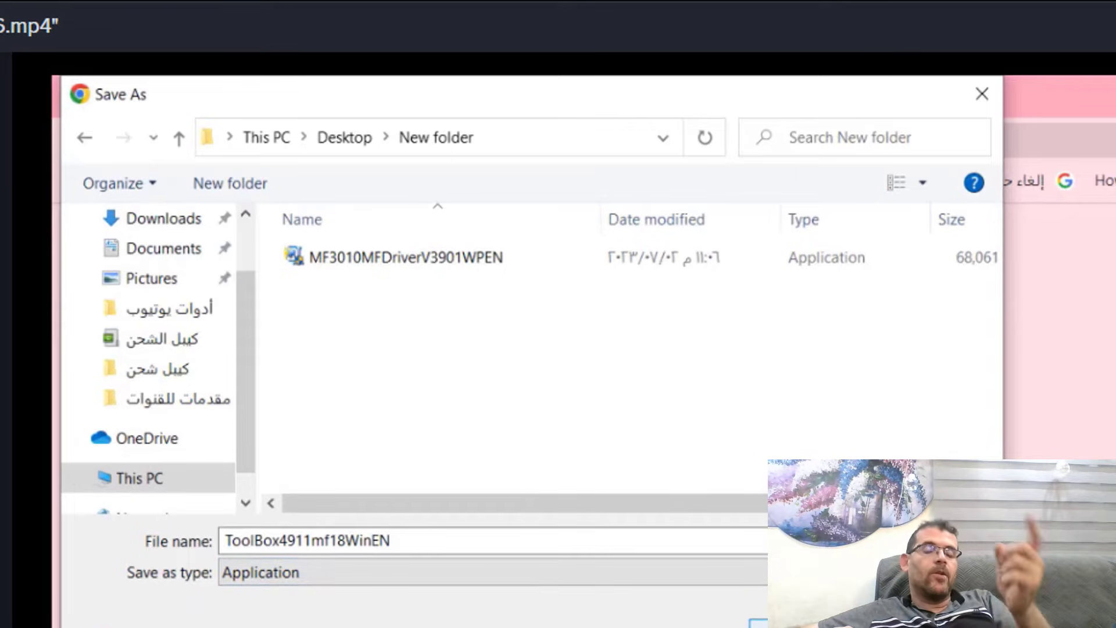
click(759, 621)
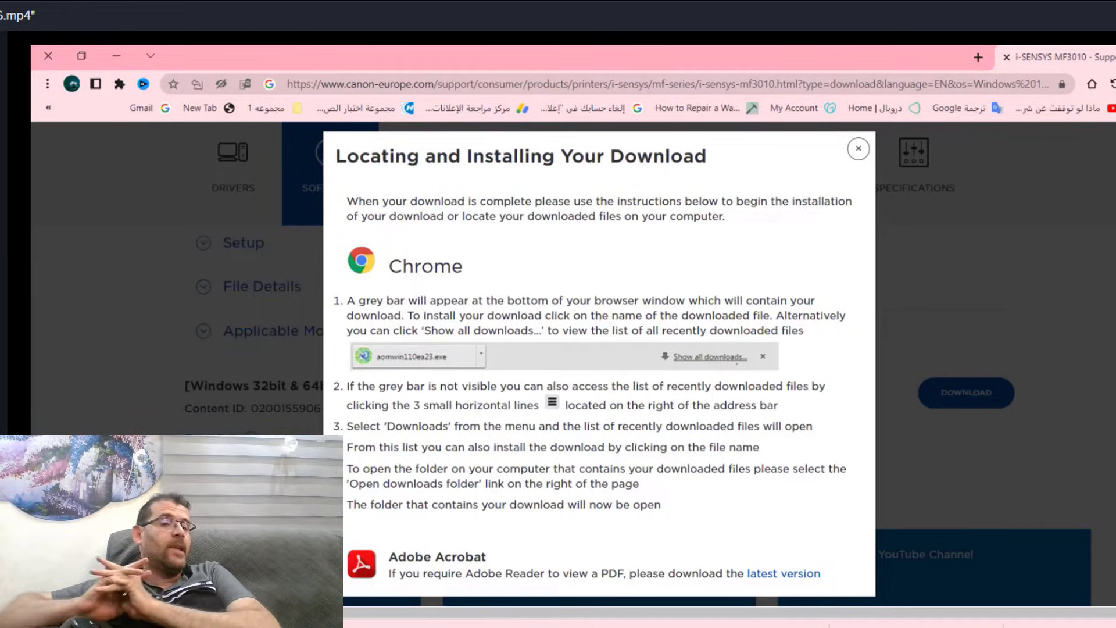
Close the Tool Box download instructions and return to the printer's software list
scroll(692, 204, up, 3)
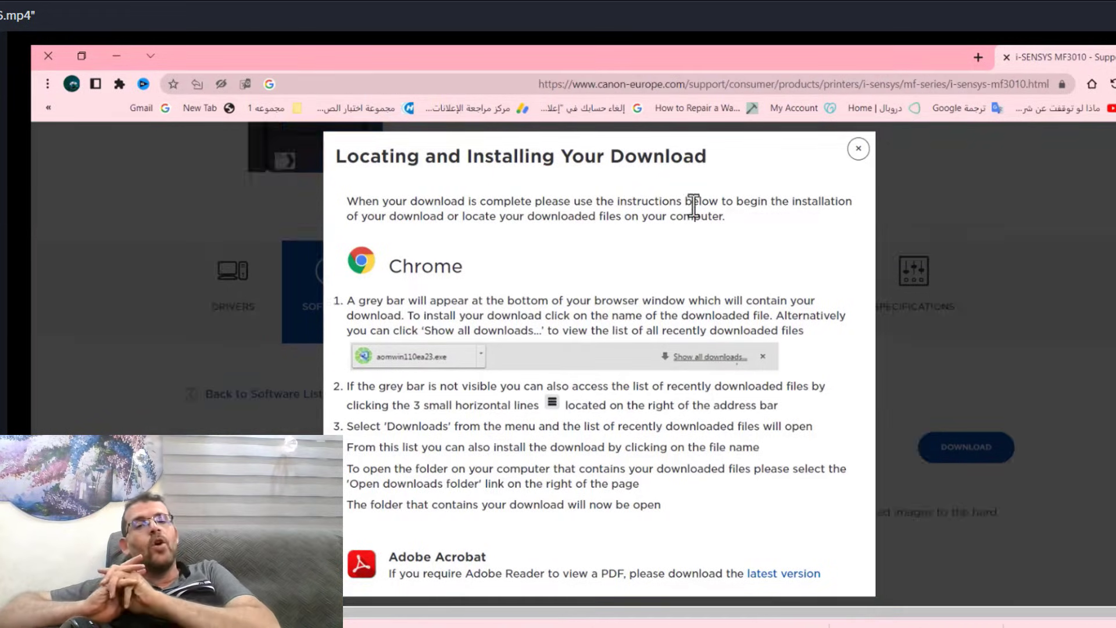
click(857, 149)
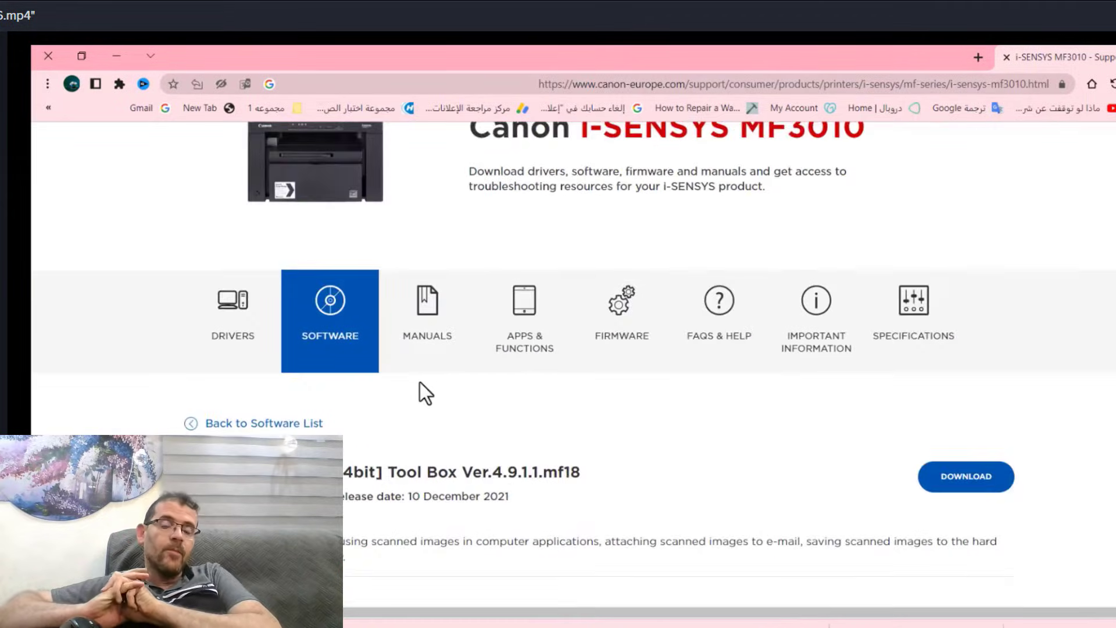
scroll(419, 382, down, 3)
scroll(419, 382, up, 6)
scroll(414, 414, down, 5)
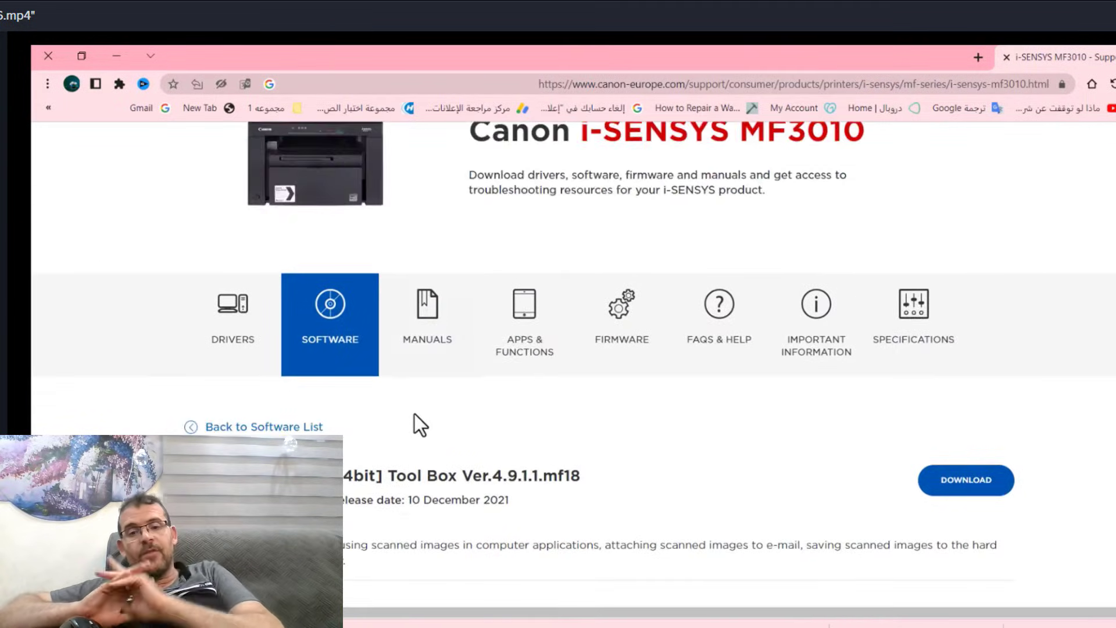
click(324, 255)
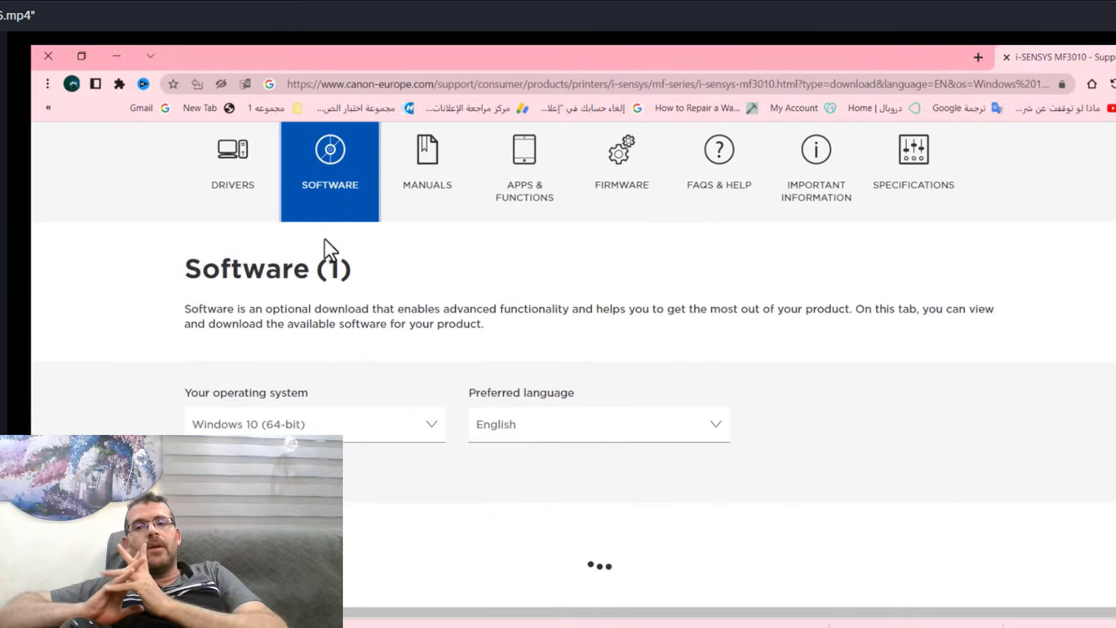
click(335, 175)
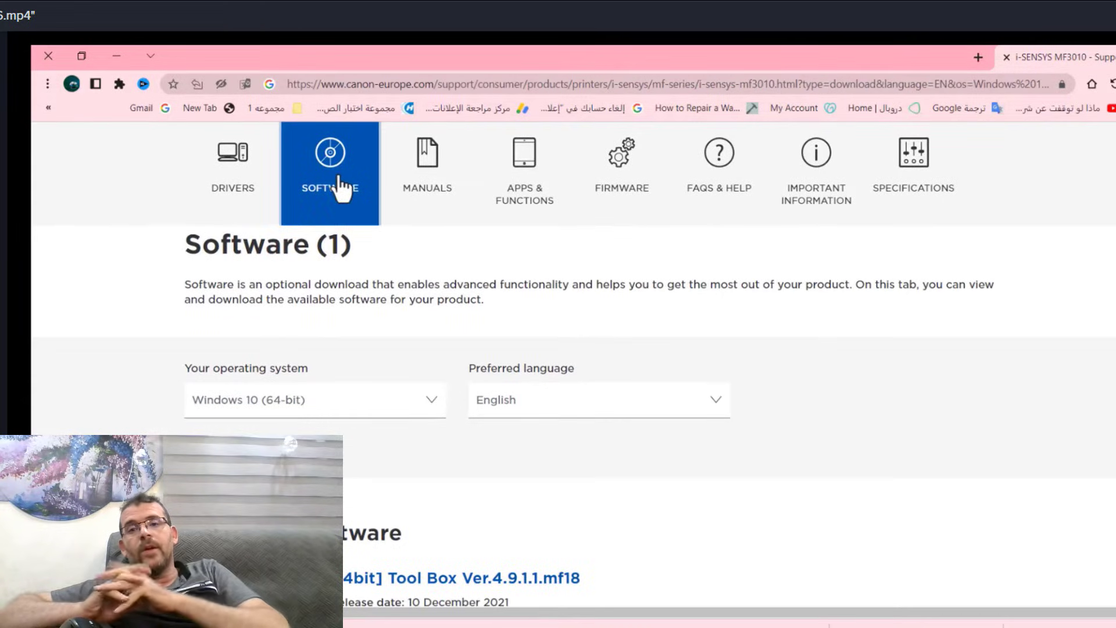
Review the Tool Box Ver.4.9.1.1.mf18 entry and its supported operating systems in the printer's software list
scroll(381, 444, up, 3)
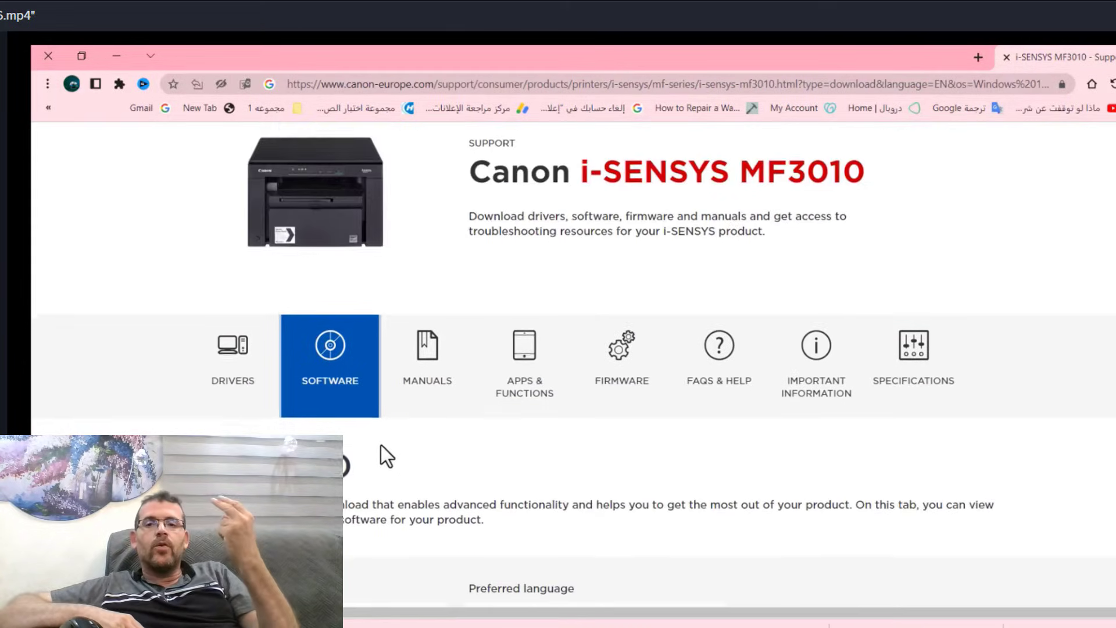
scroll(381, 445, down, 2)
scroll(367, 474, down, 1)
scroll(252, 419, down, 6)
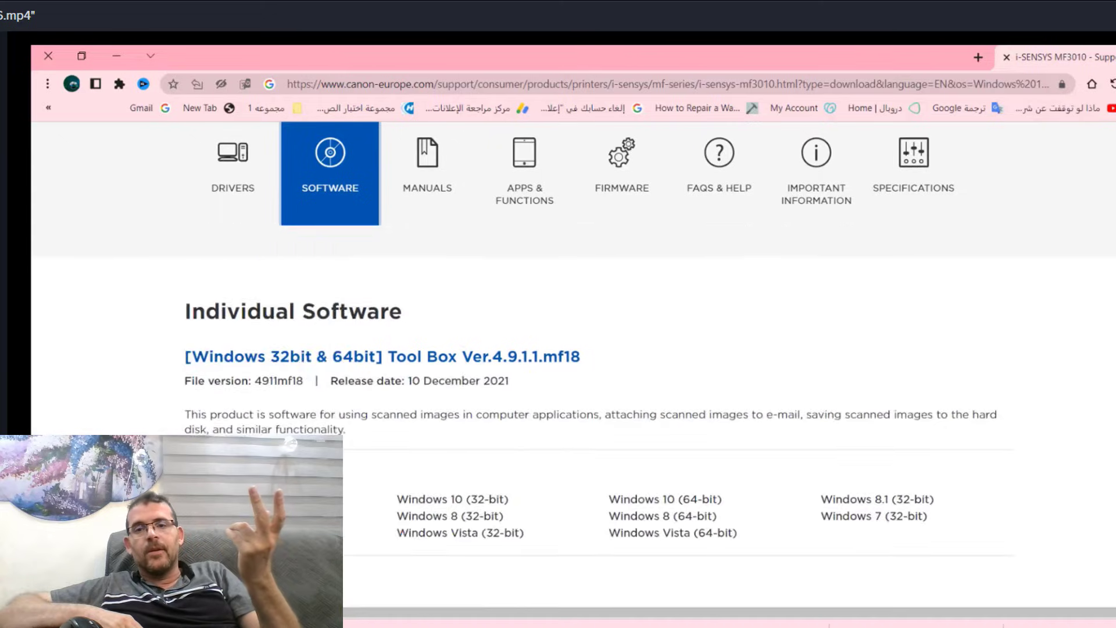
scroll(407, 378, down, 3)
scroll(407, 378, up, 4)
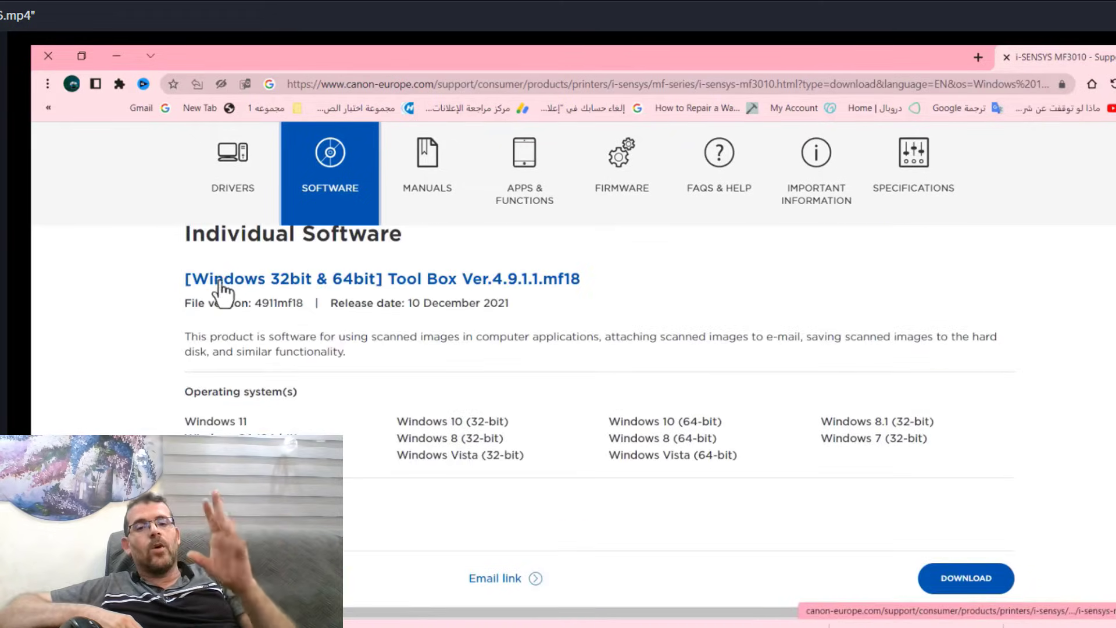
scroll(303, 290, up, 5)
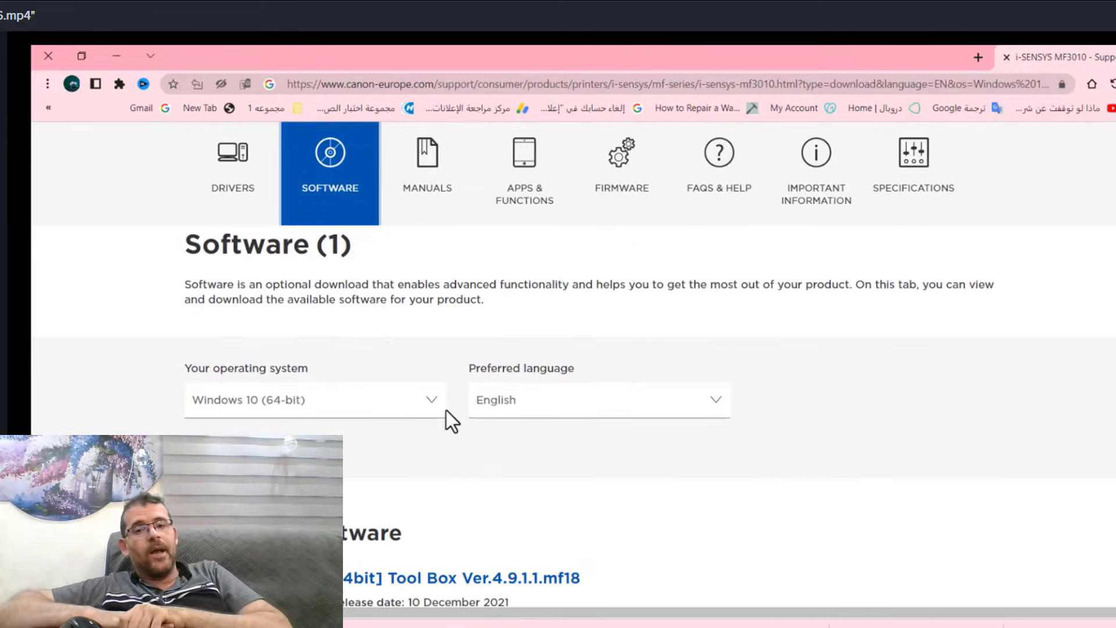
Filter the software list by Windows 8 (64-bit) and compare the Tool Box versions offered for it
click(438, 404)
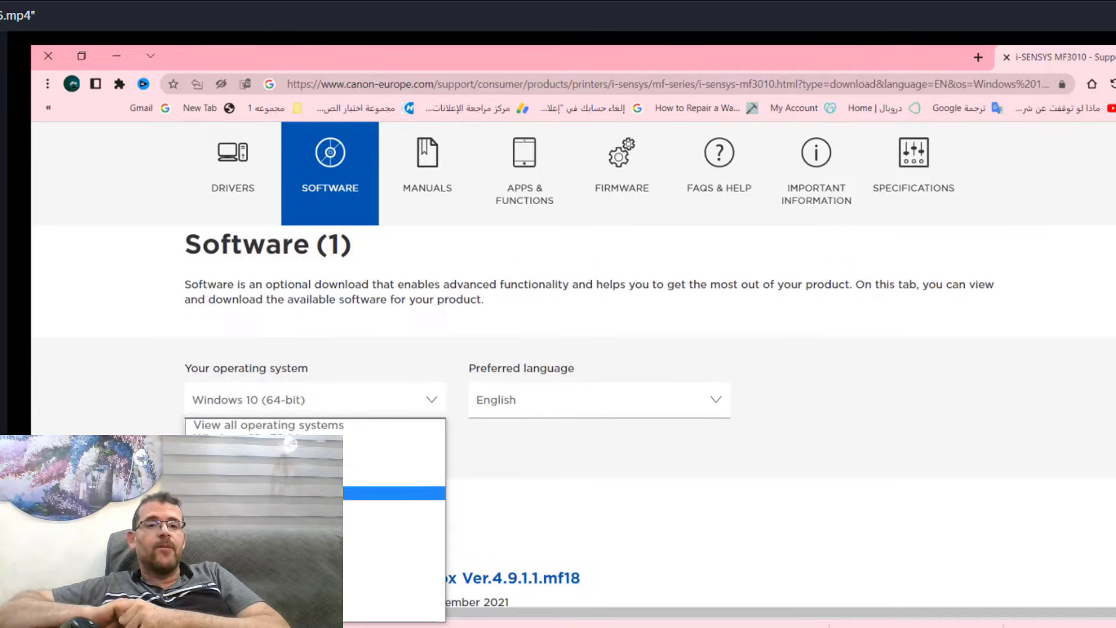
click(395, 530)
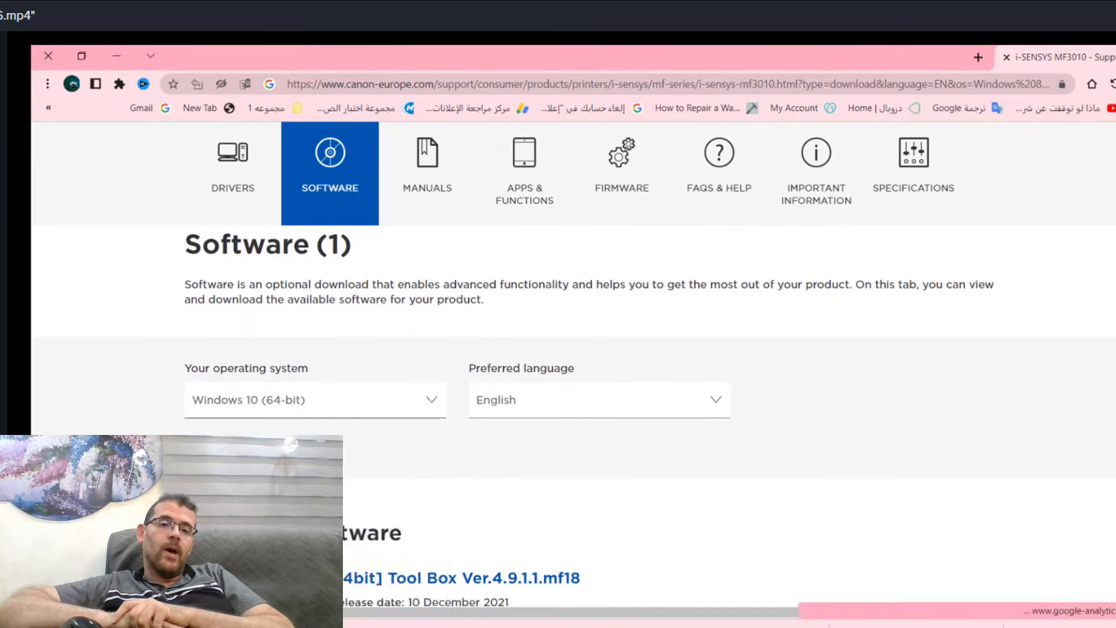
scroll(402, 507, down, 7)
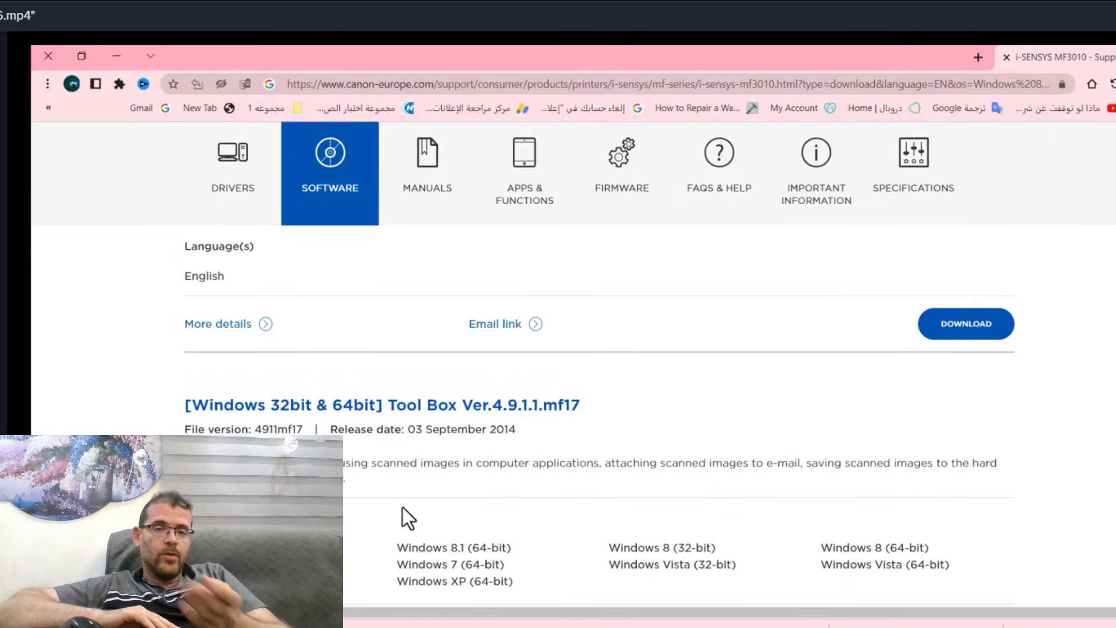
scroll(402, 507, up, 3)
scroll(402, 507, up, 4)
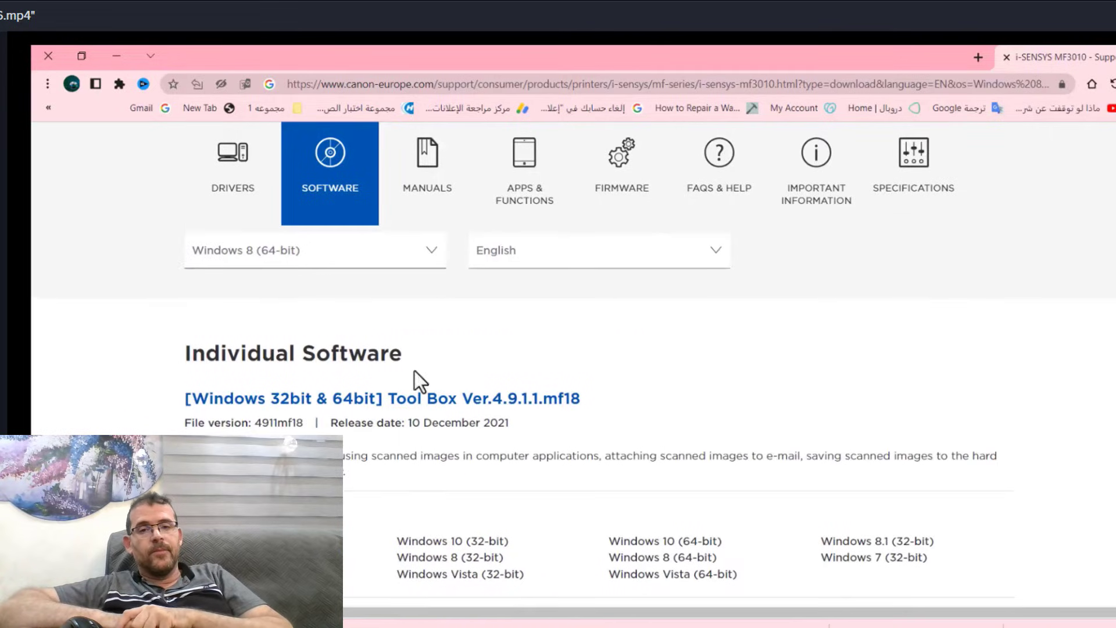
scroll(371, 512, down, 6)
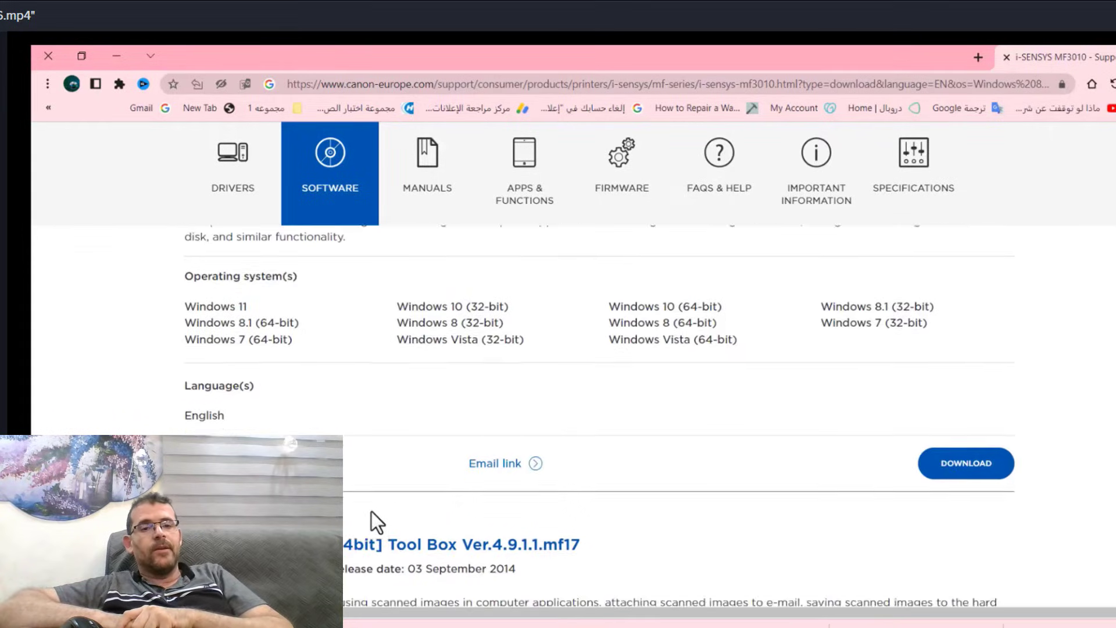
scroll(349, 431, up, 7)
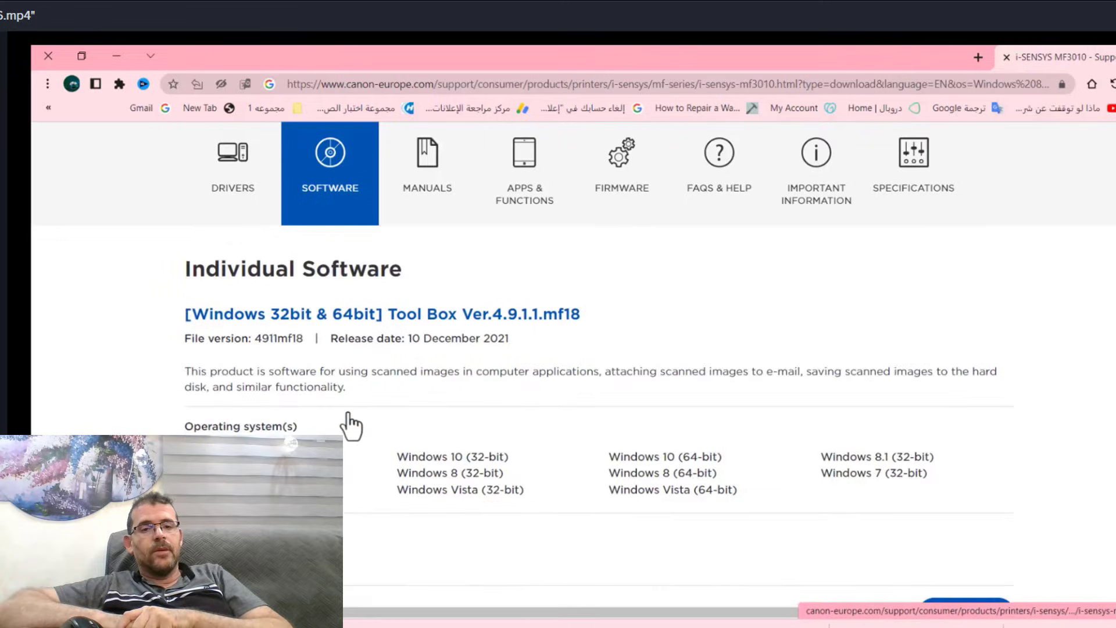
scroll(352, 437, down, 3)
scroll(349, 429, down, 6)
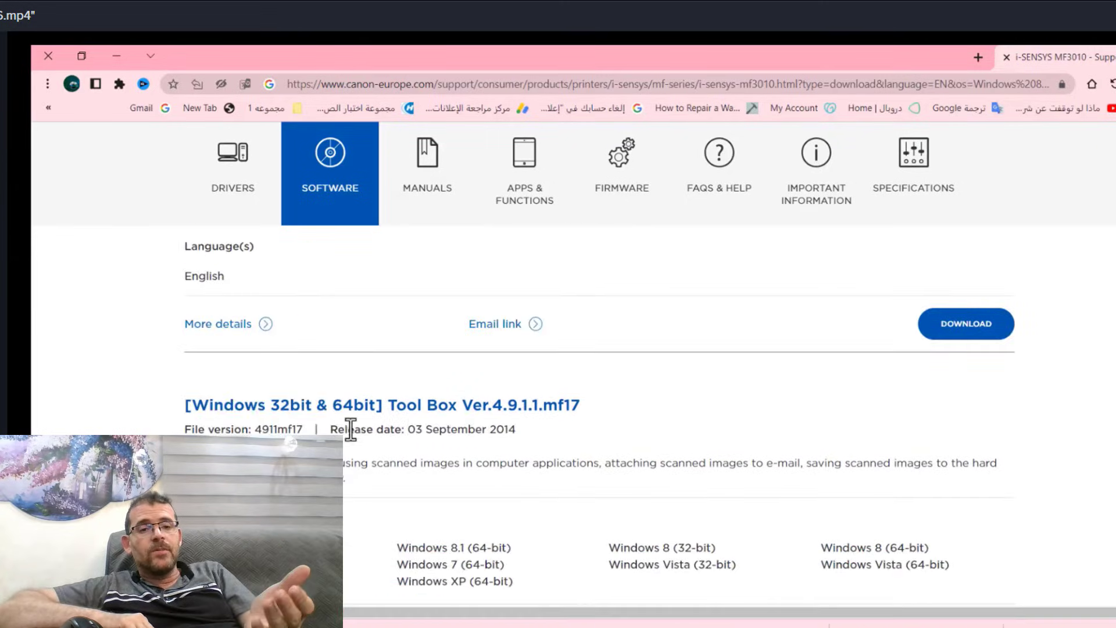
scroll(352, 429, up, 3)
scroll(357, 403, up, 3)
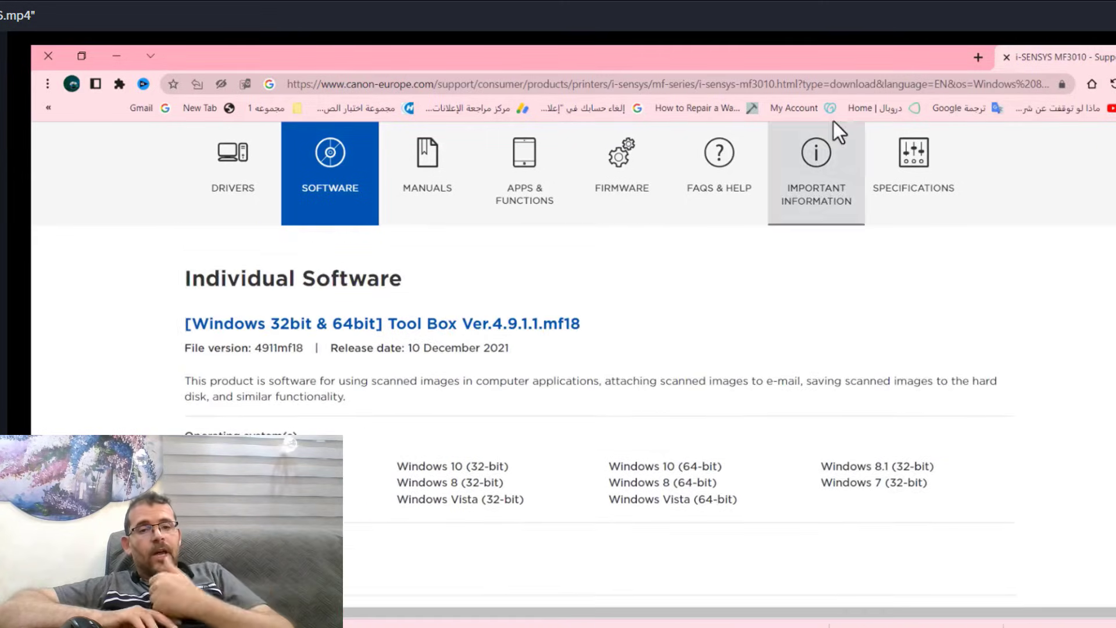
scroll(373, 396, up, 3)
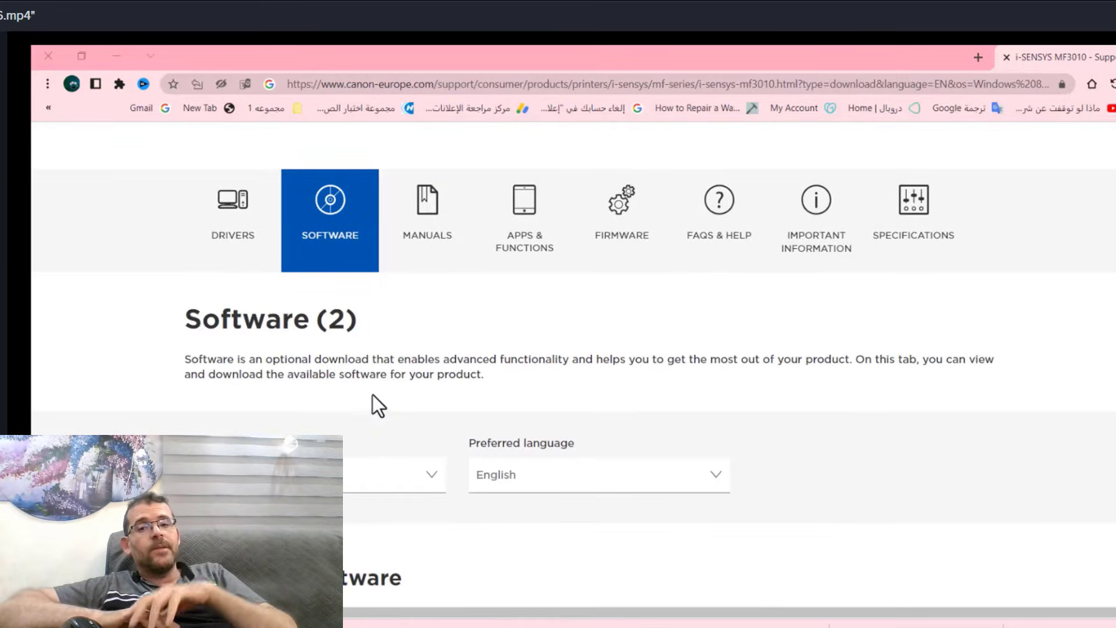
Switch the software list's operating system back to Windows 10 (64-bit) and check its Tool Box entry
click(428, 471)
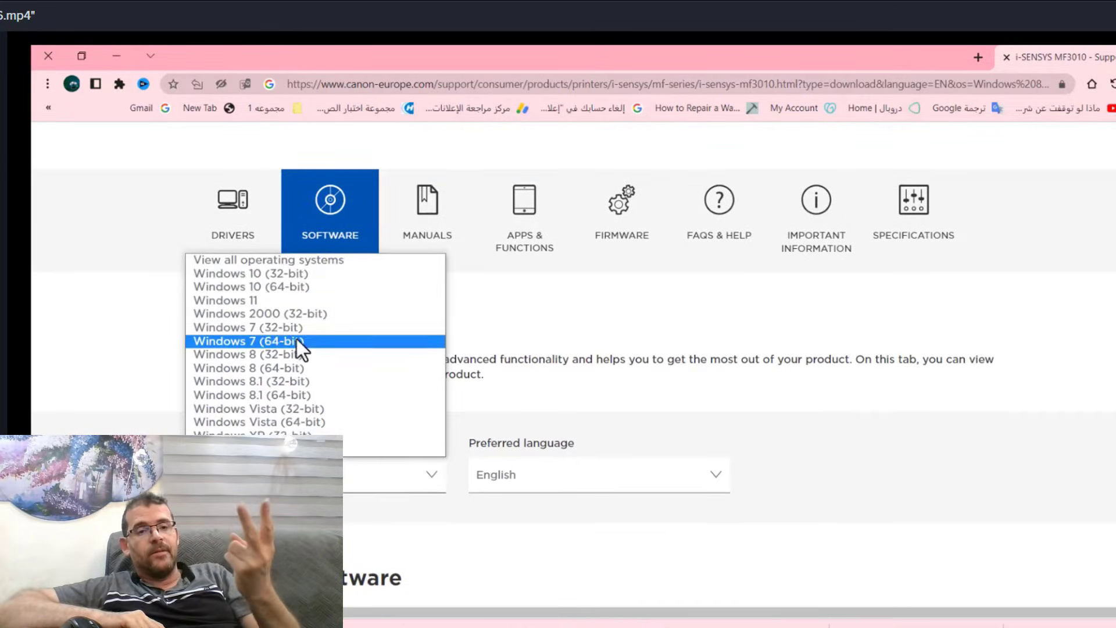
click(260, 285)
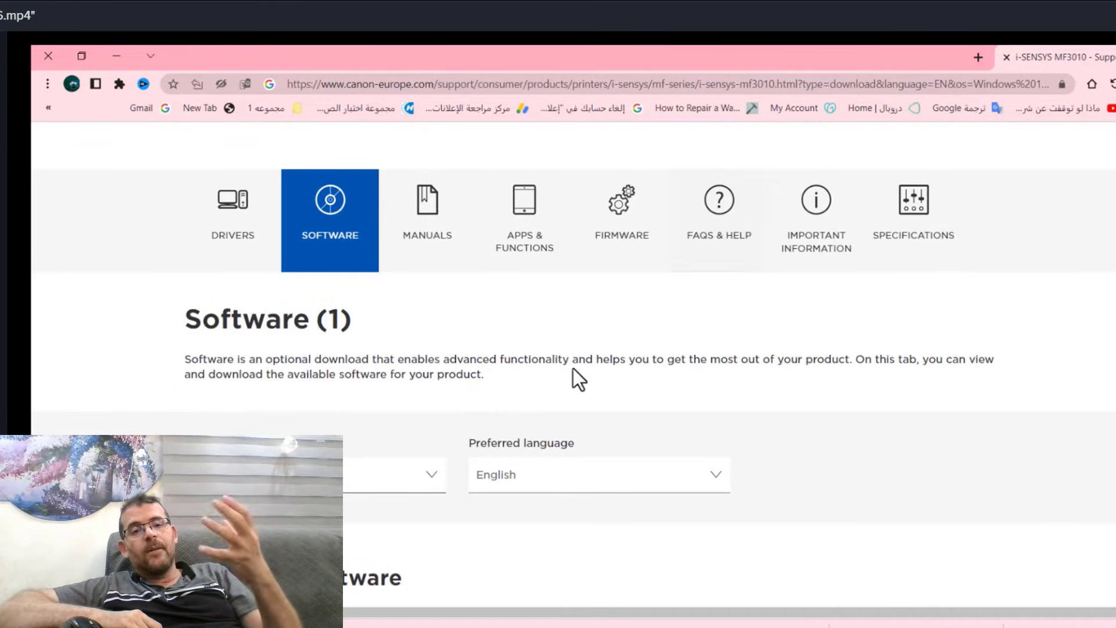
scroll(571, 372, down, 5)
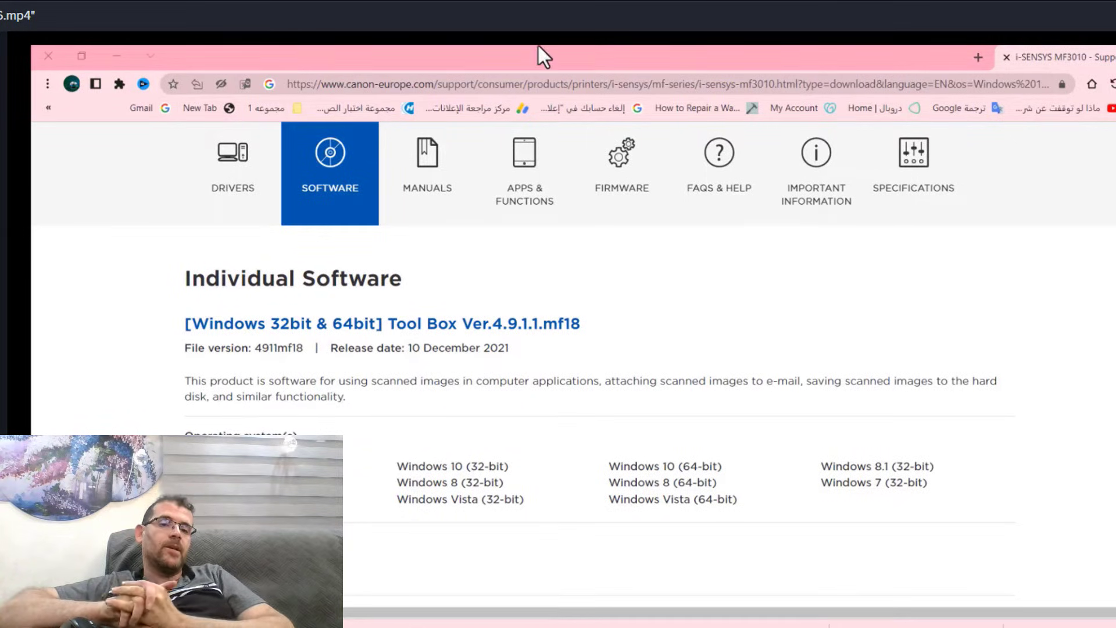
Put the browser away and launch the MF3010MFDriverV3901WPEN installer from the desktop's New folder
click(110, 56)
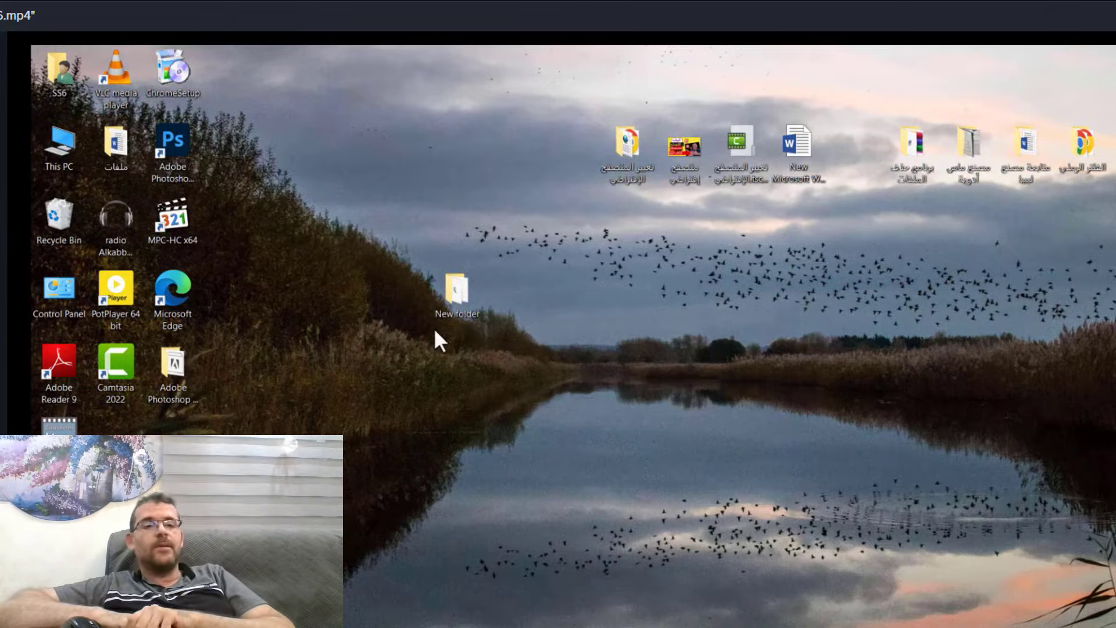
double_click(440, 298)
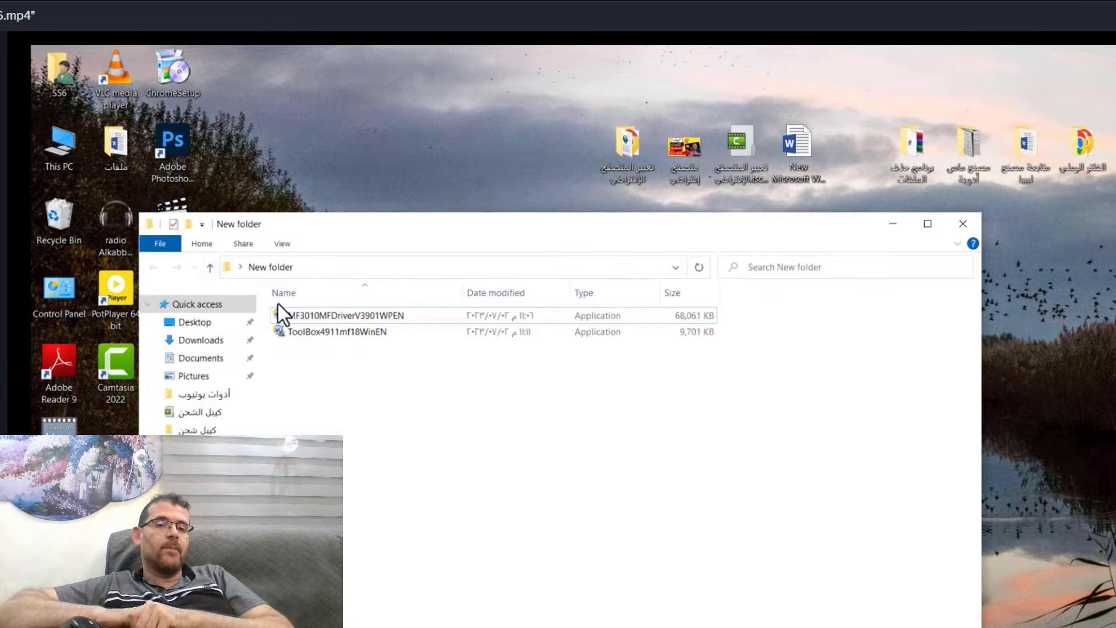
double_click(302, 316)
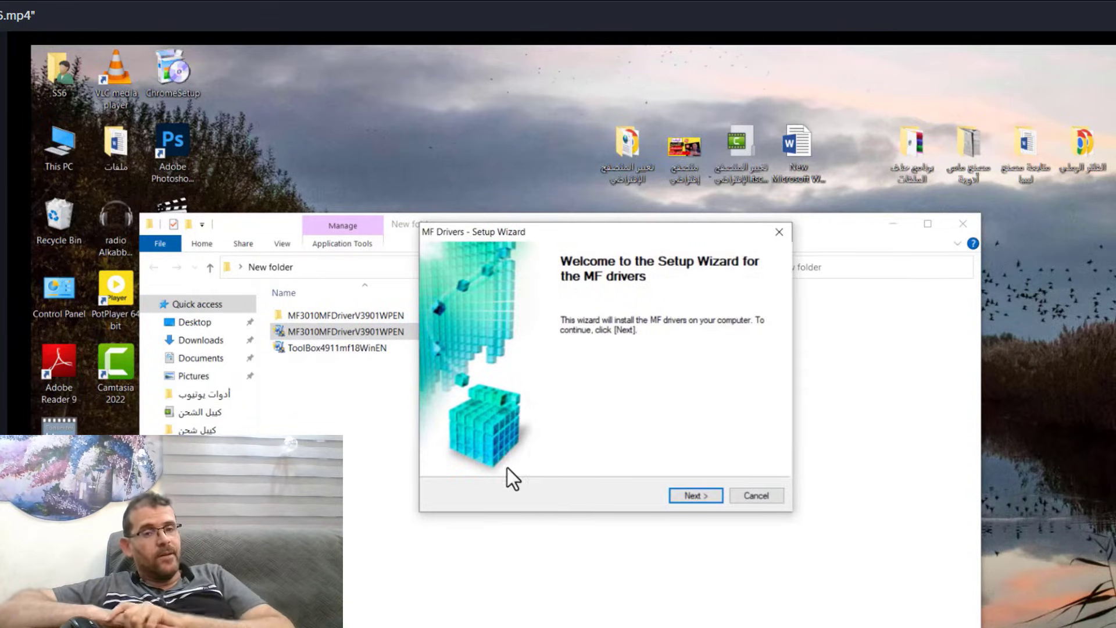
Run the MF Drivers setup wizard to the end with its license agreement accepted, and accept the Extended Survey Program terms
click(698, 496)
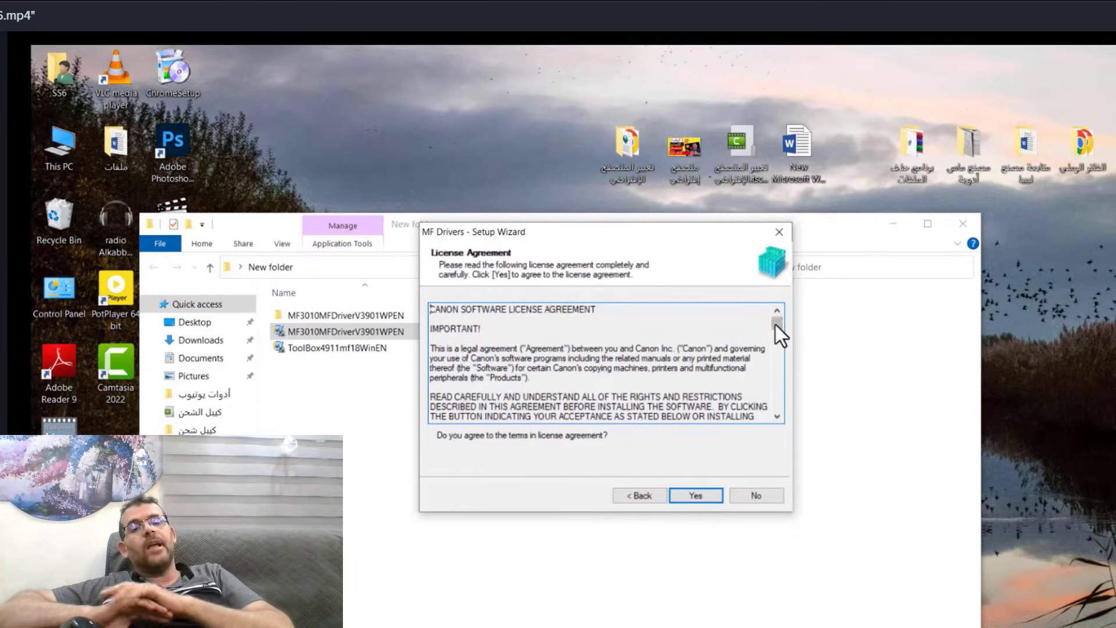
drag(776, 324, 787, 411)
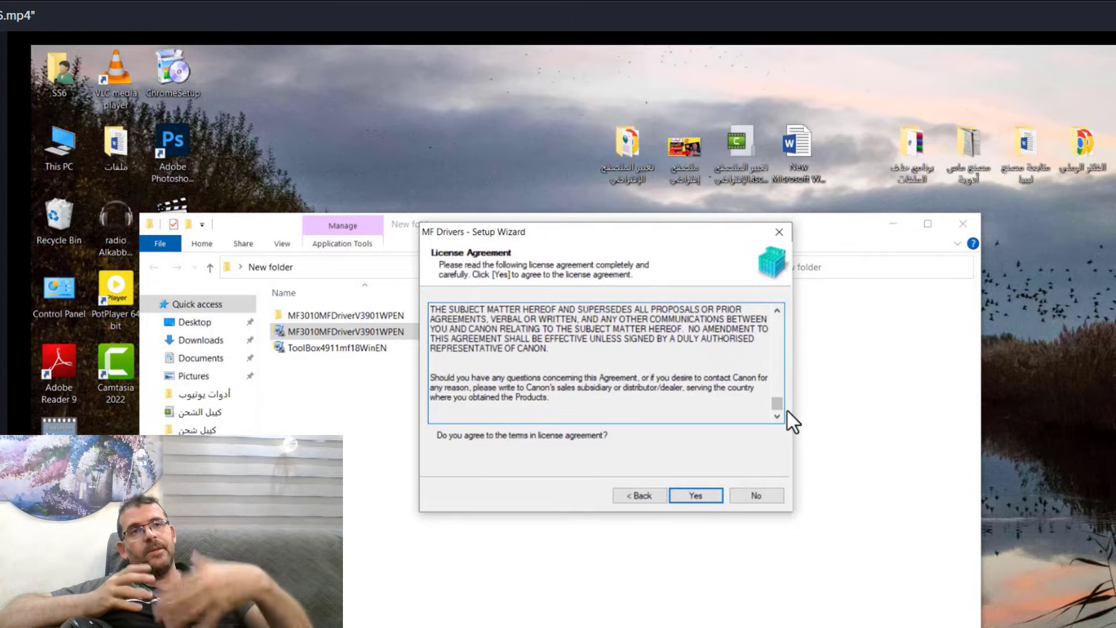
click(698, 498)
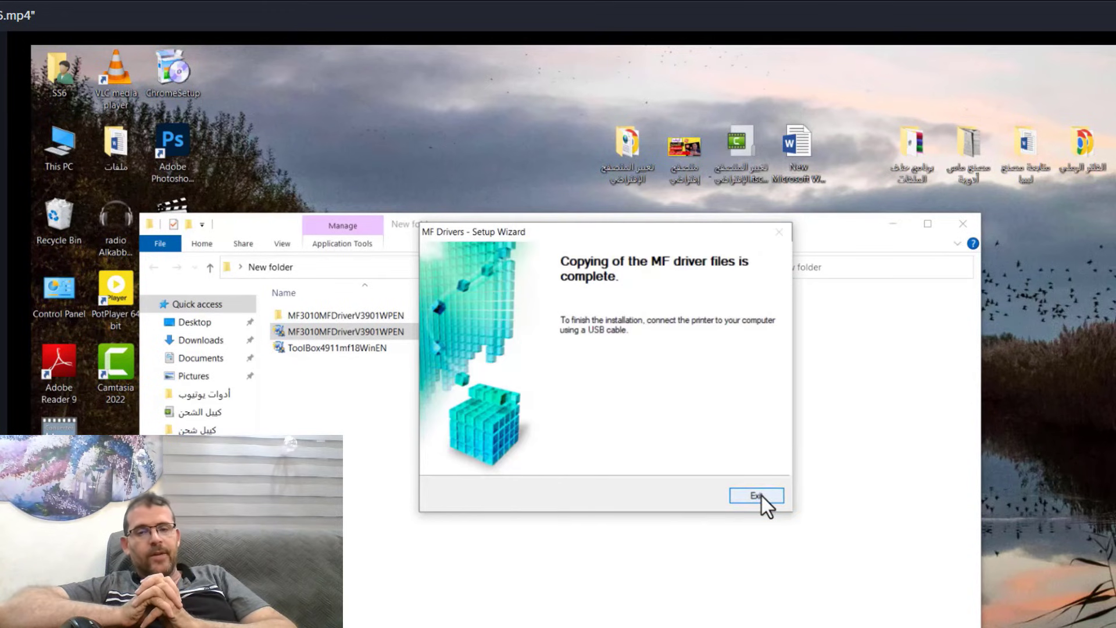
click(761, 495)
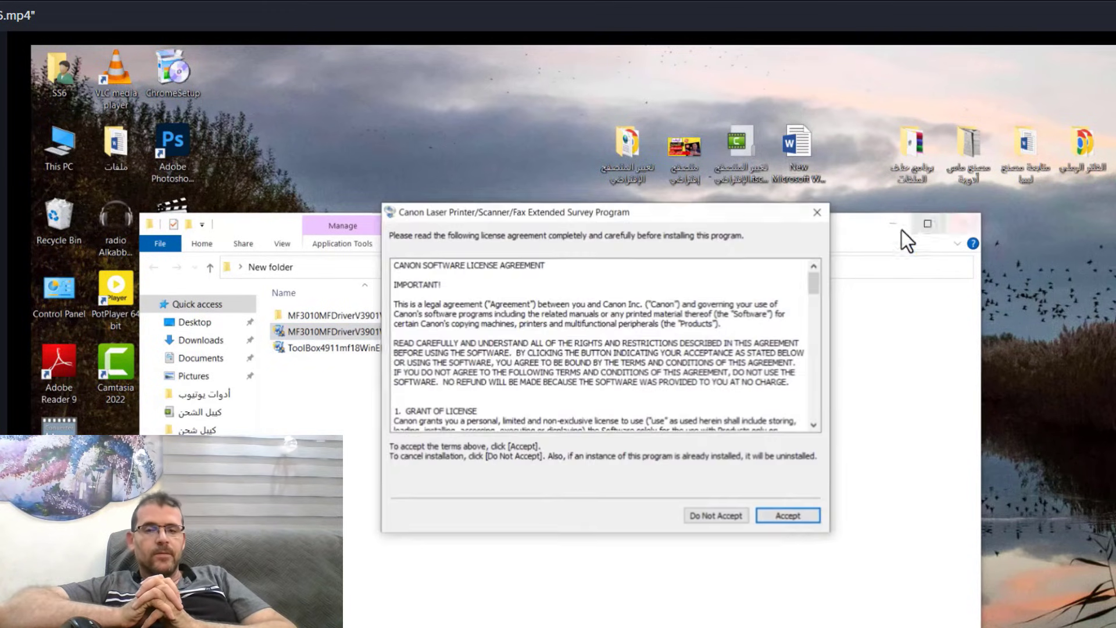
click(778, 517)
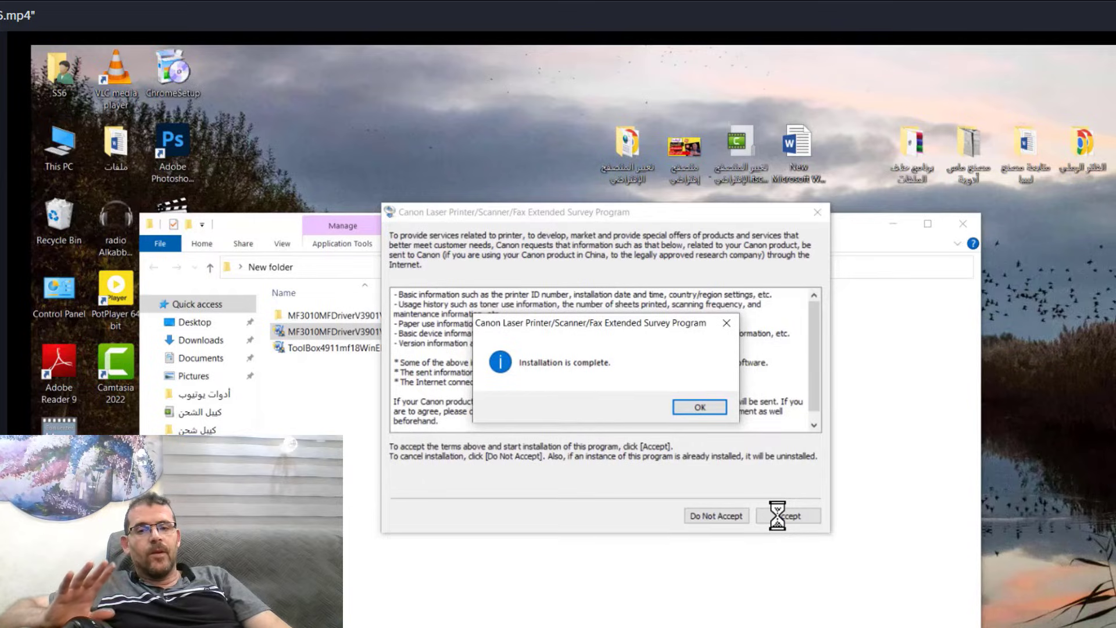
Run the Setup application from the BootUp folder inside the extracted MF3010MFDriverV3901WPEN folder
double_click(298, 314)
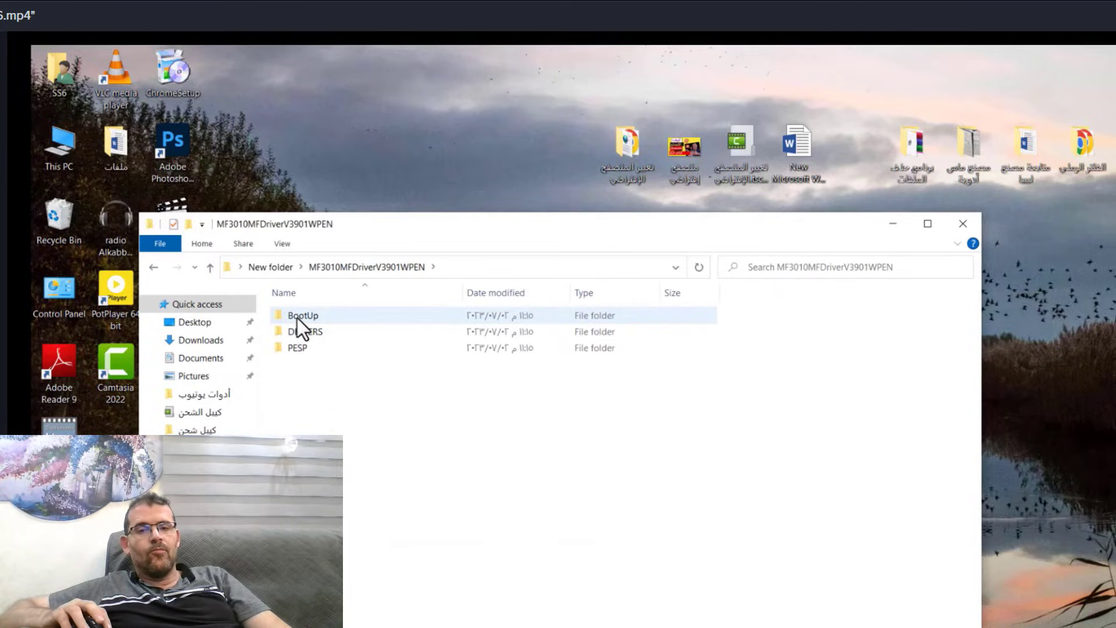
double_click(298, 318)
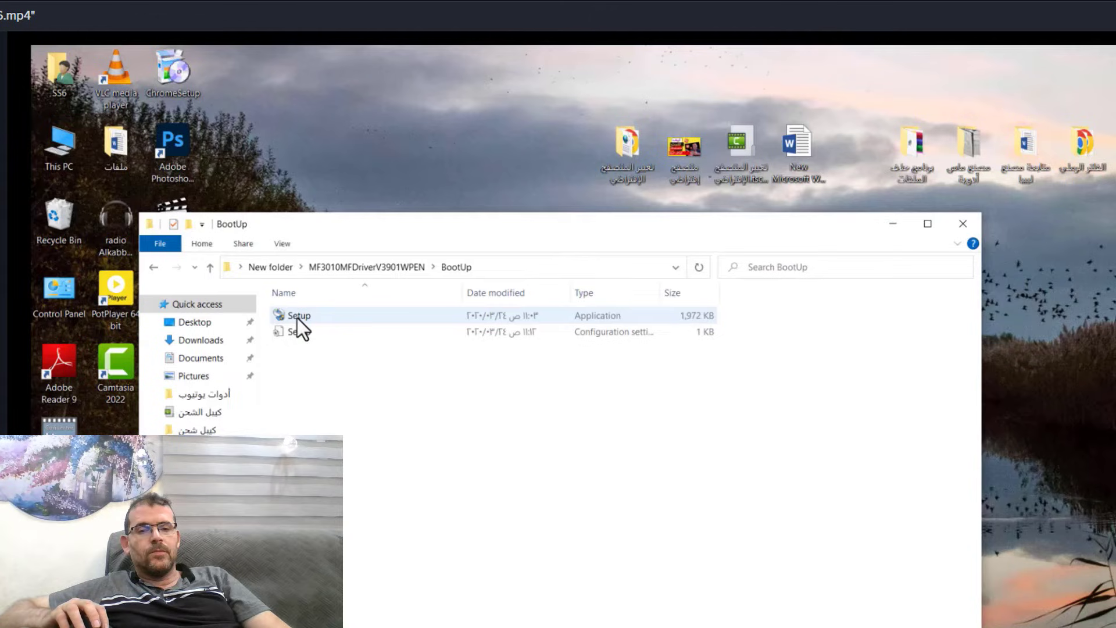
click(291, 316)
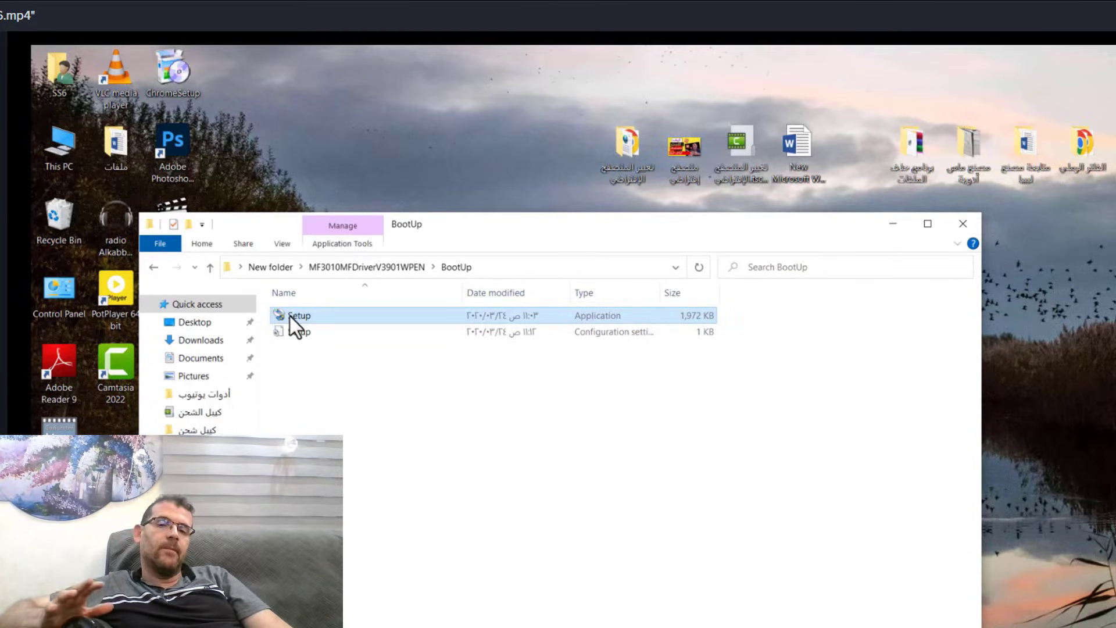
double_click(290, 317)
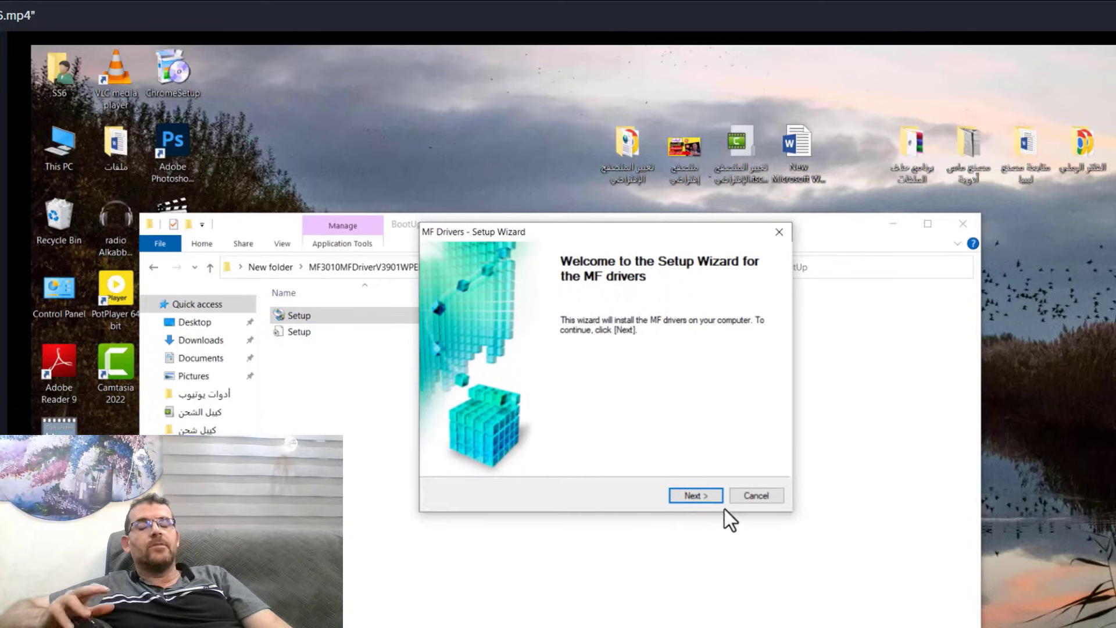
Complete the MF Drivers wizard and the Extended Survey Program installation, accepting both license agreements, and put the BootUp folder window away
click(697, 495)
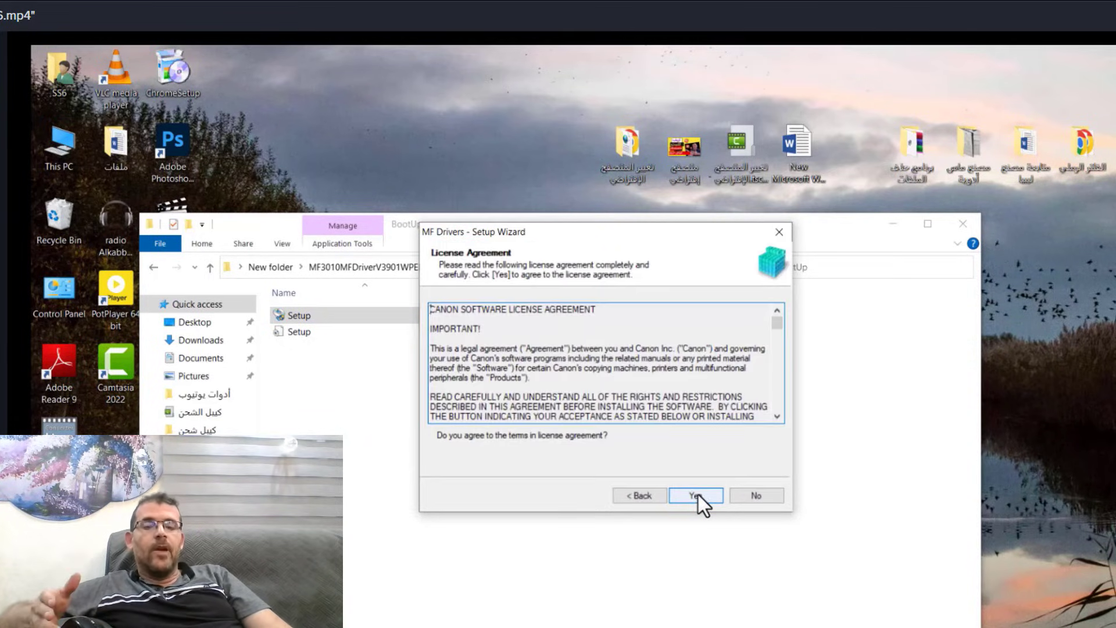
click(691, 495)
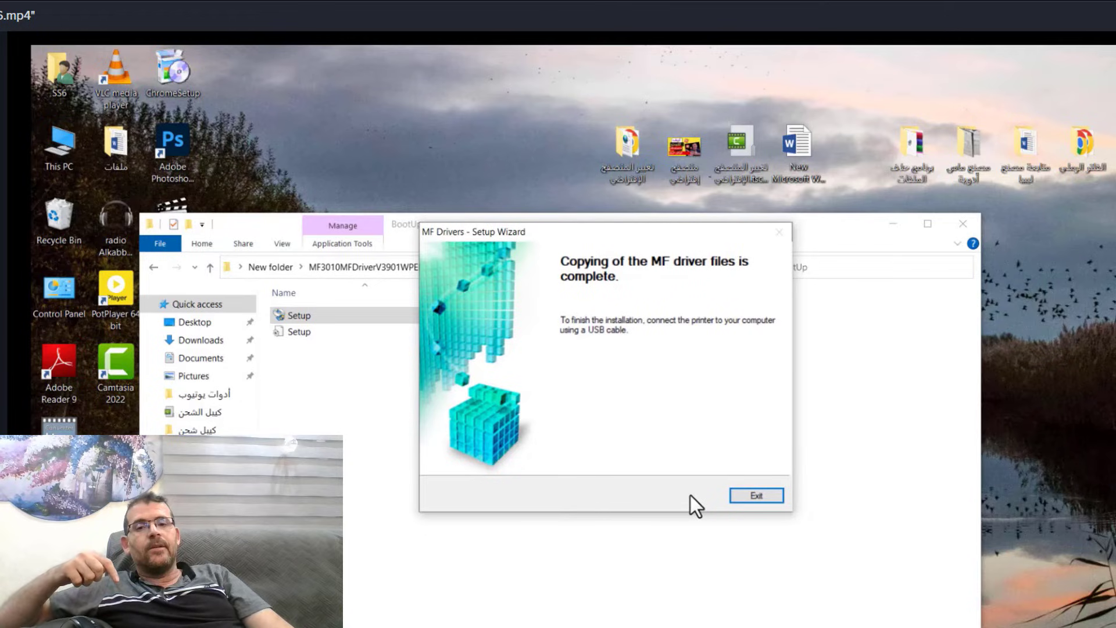
click(755, 497)
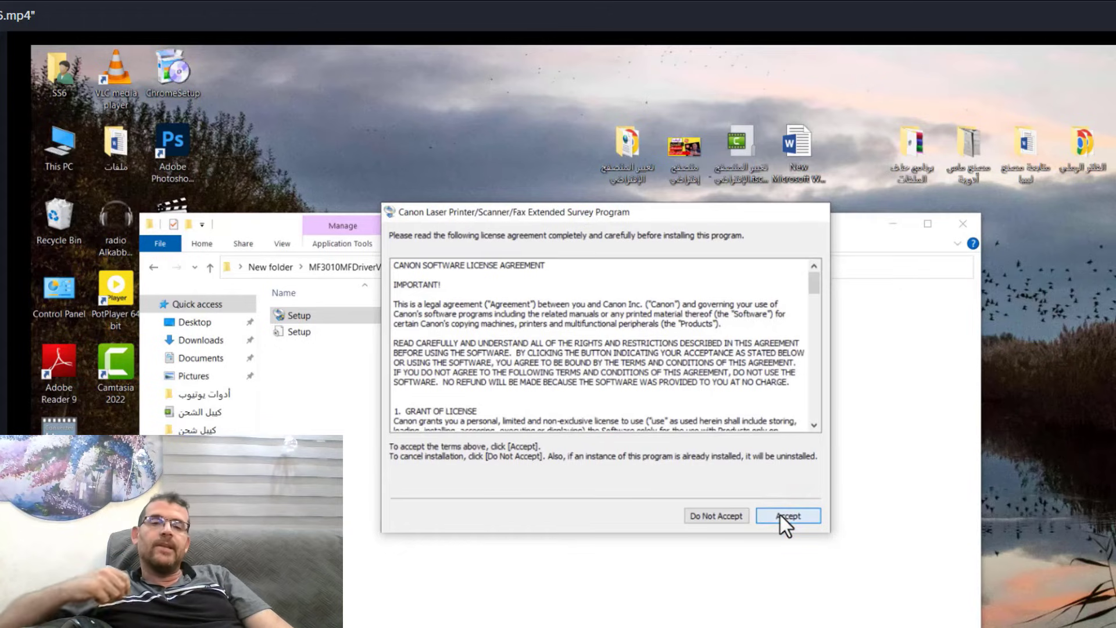
click(781, 515)
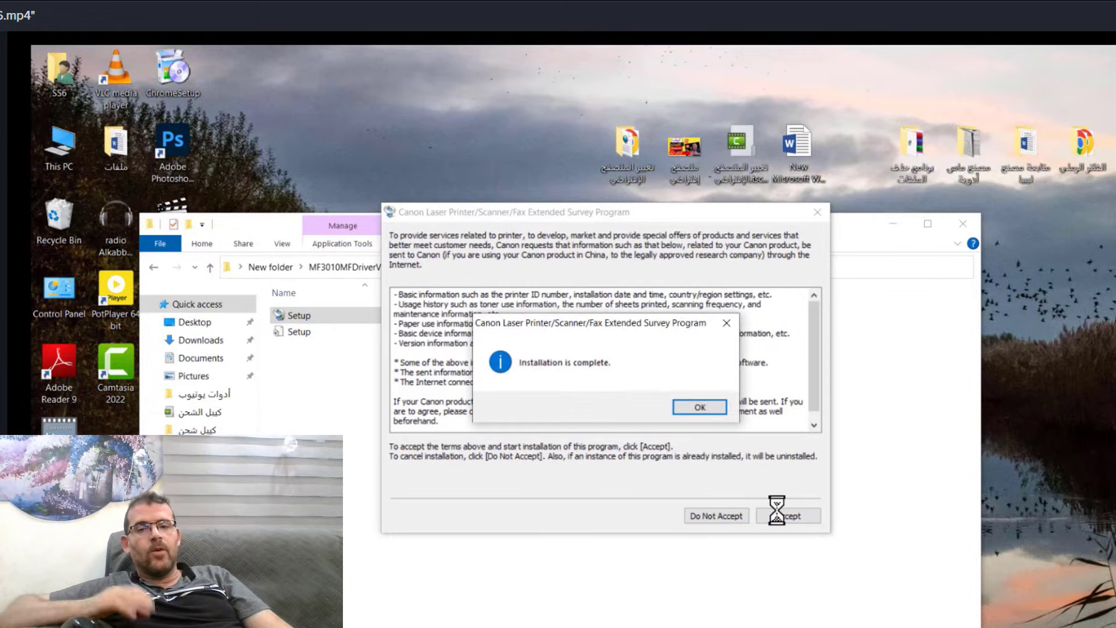
click(699, 407)
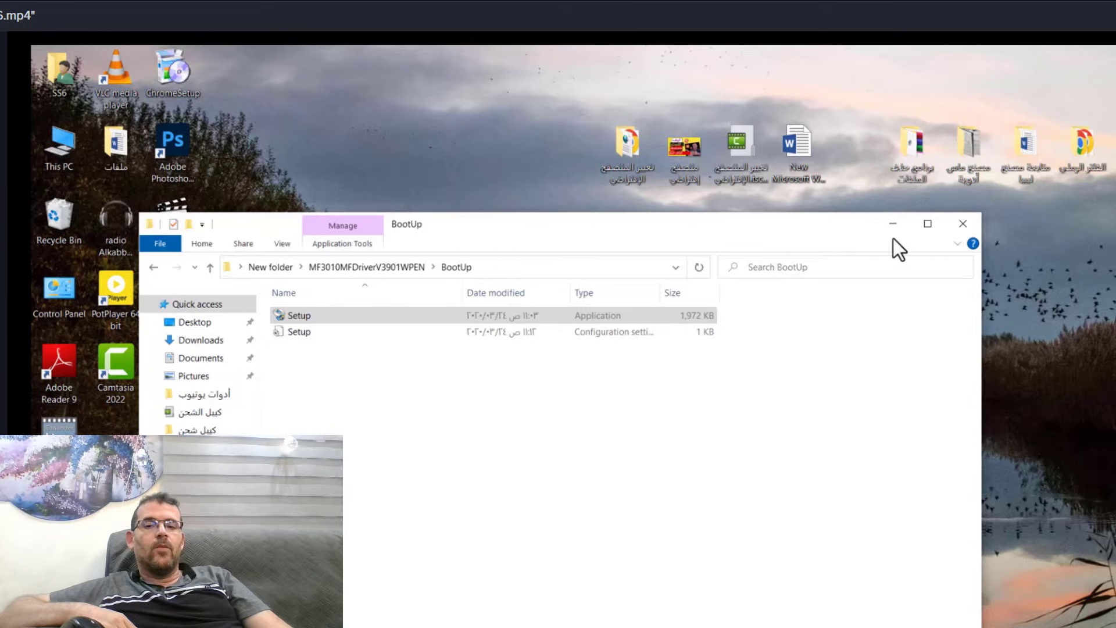
click(885, 220)
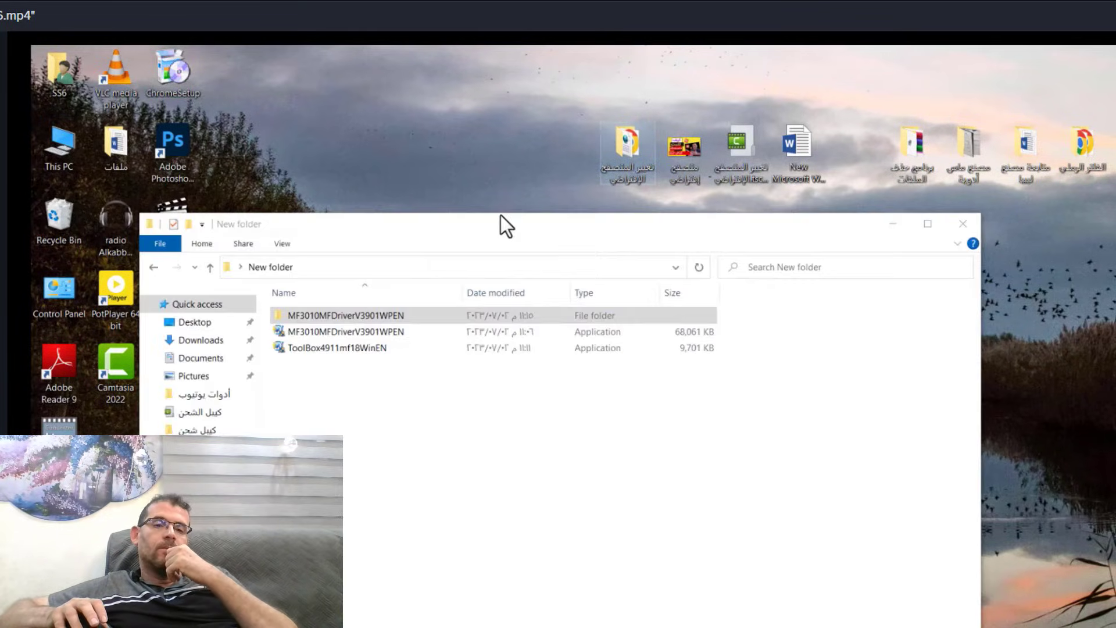
Examine the contents of the DRIVERS\uk_eng\x64 folder inside the extracted MF3010MFDriverV3901WPEN folder, and go back to New folder
double_click(296, 316)
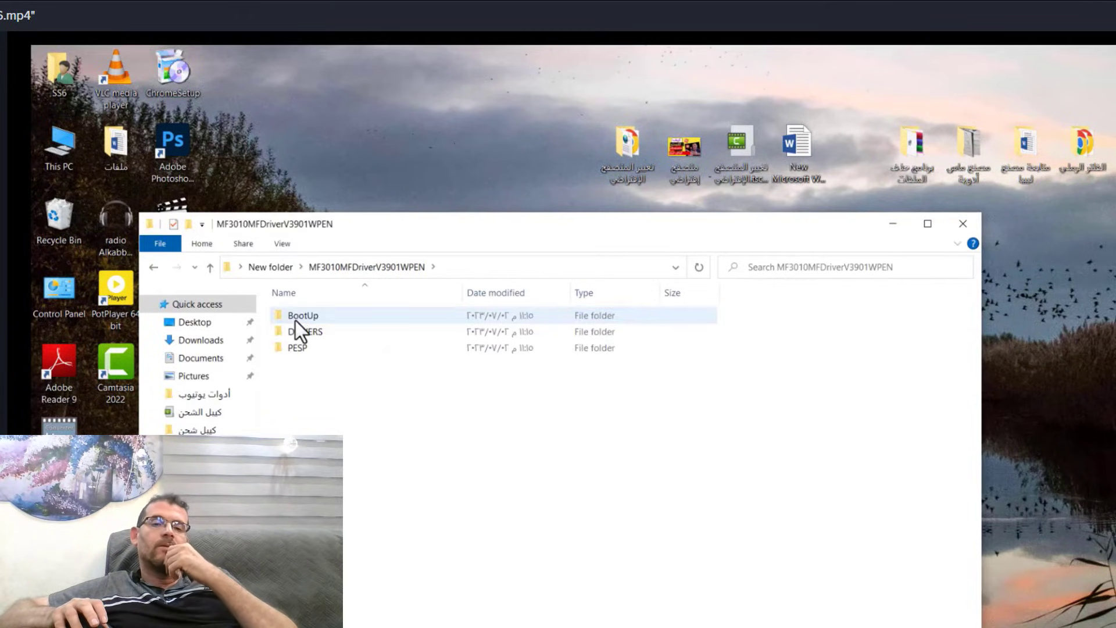
double_click(300, 330)
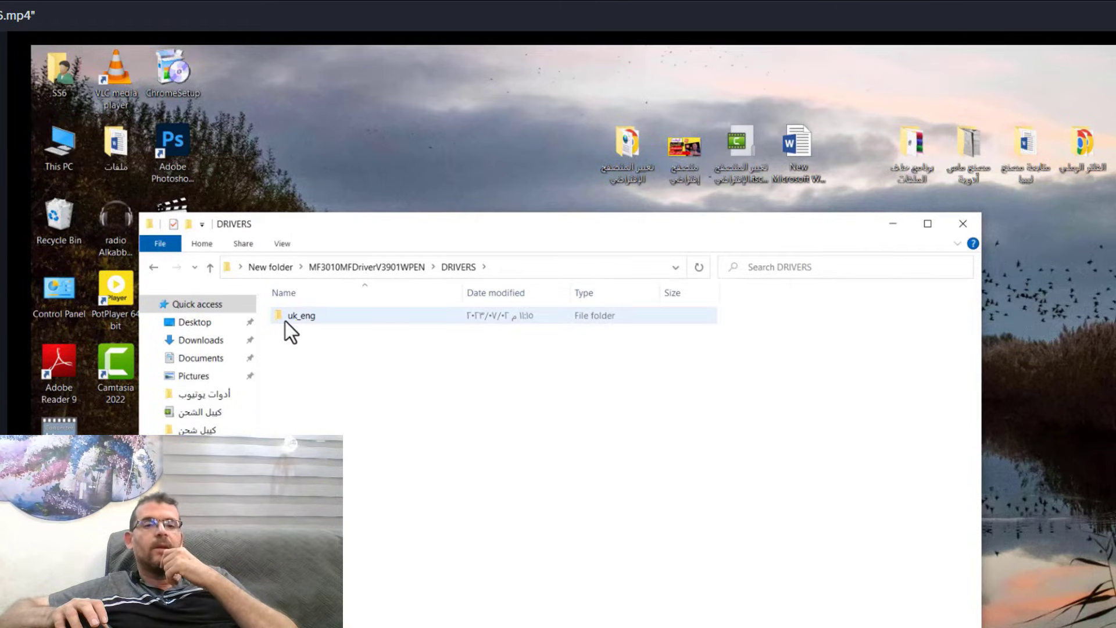
double_click(285, 321)
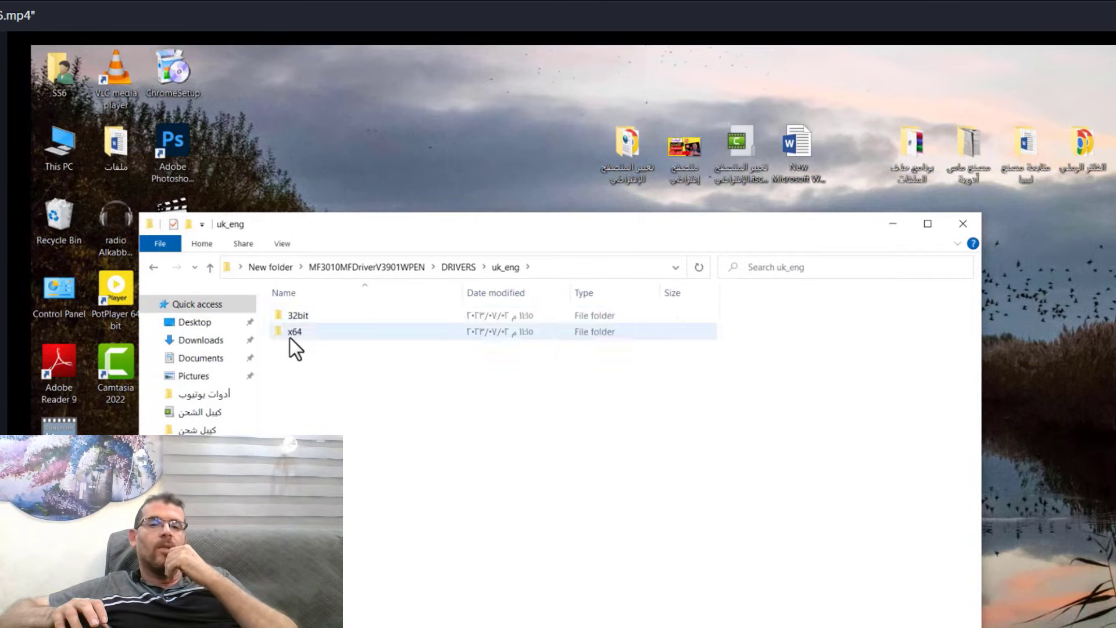
double_click(291, 337)
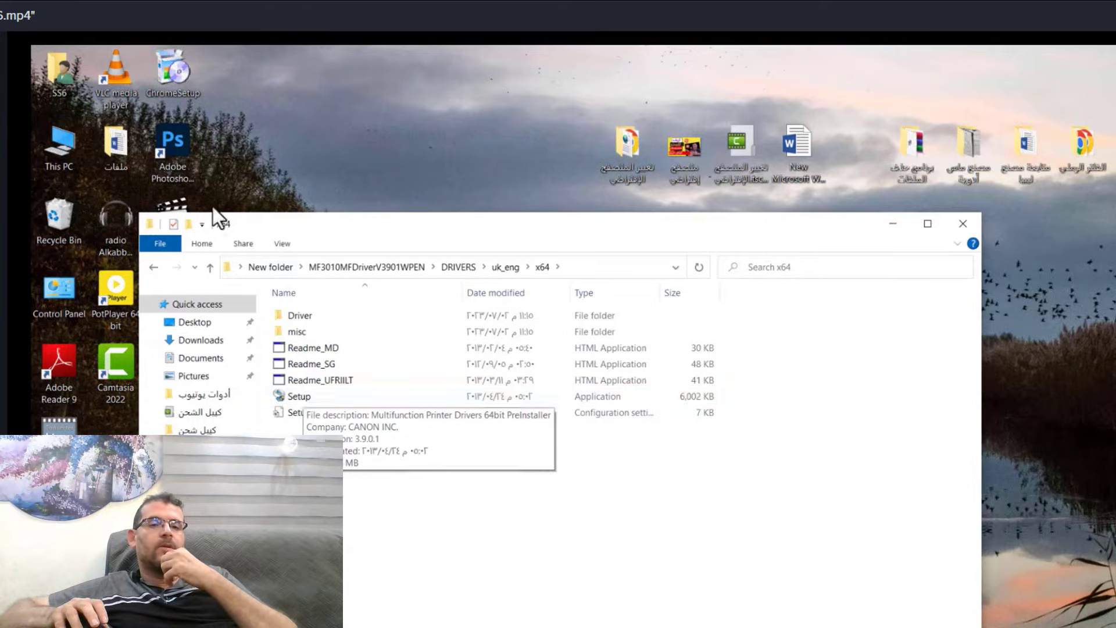
click(210, 267)
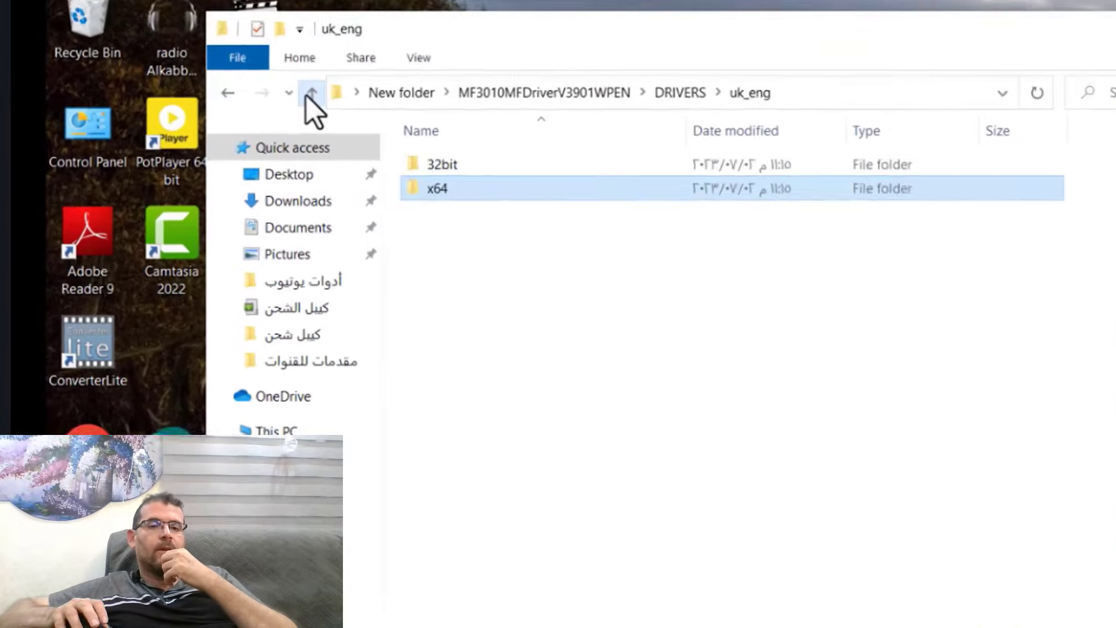
click(308, 94)
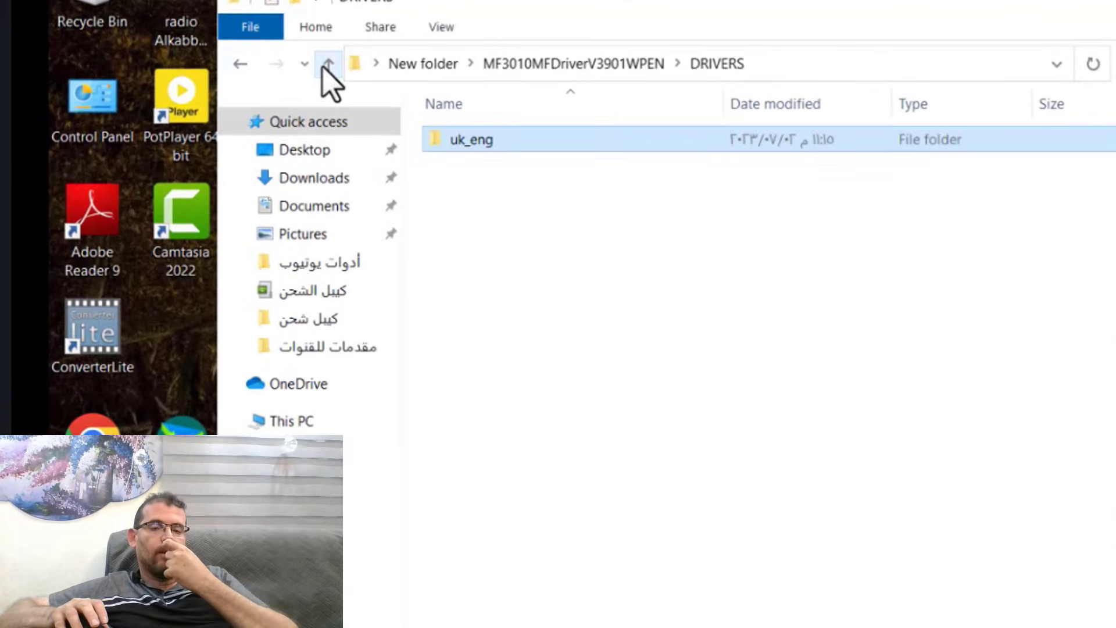
click(309, 94)
click(308, 94)
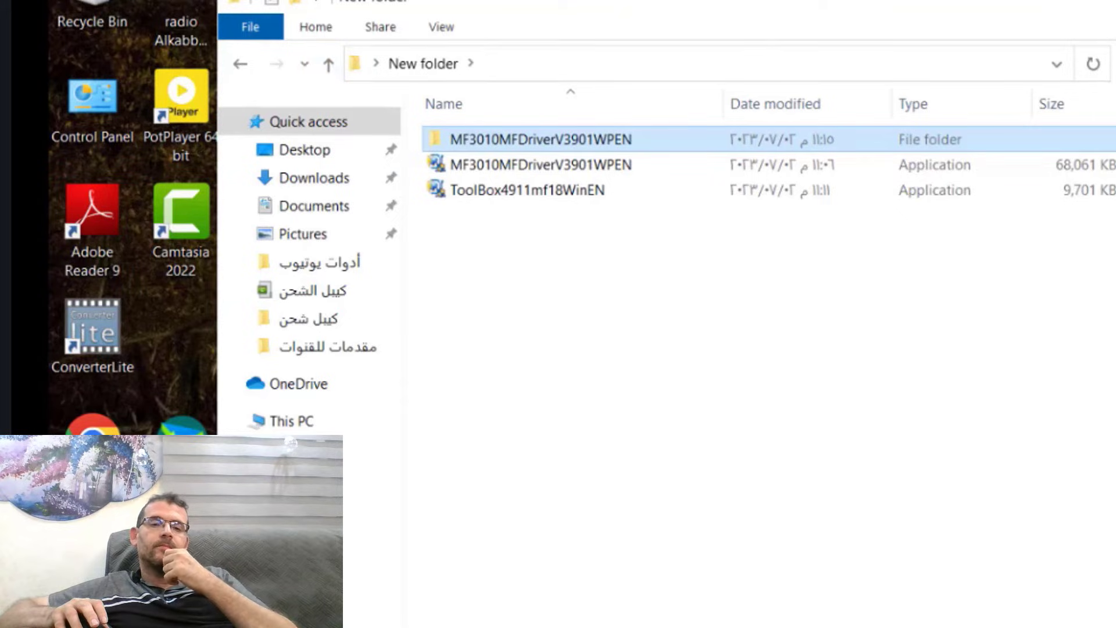
Run the ToolBox4911mf18WinEN installer and complete the MF Toolbox wizard with the license agreement accepted and the default destination folder kept
click(487, 201)
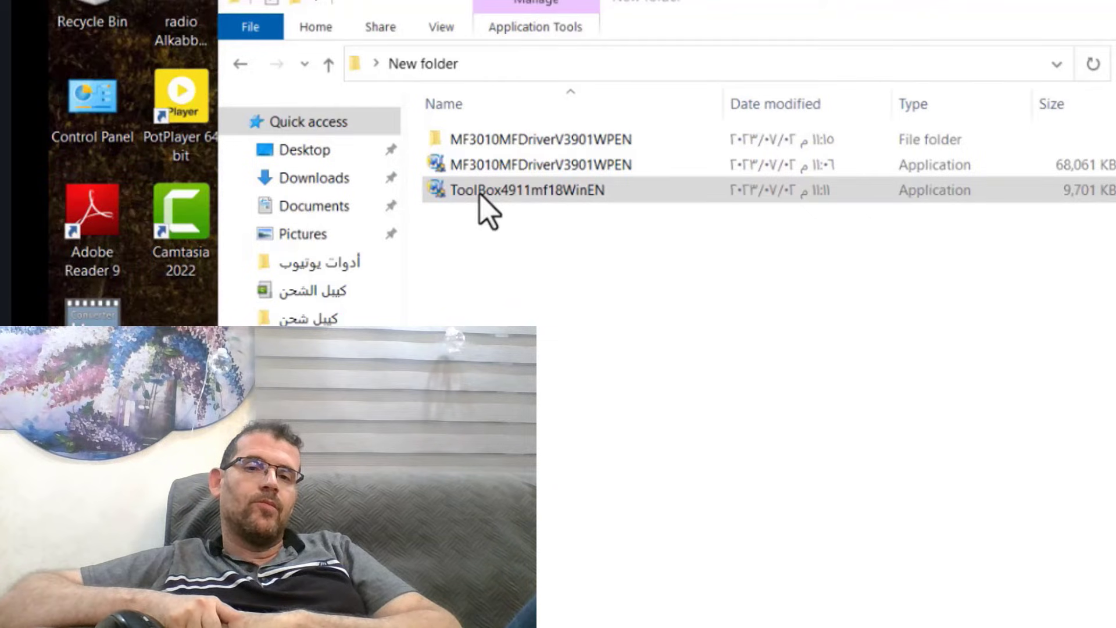
click(487, 201)
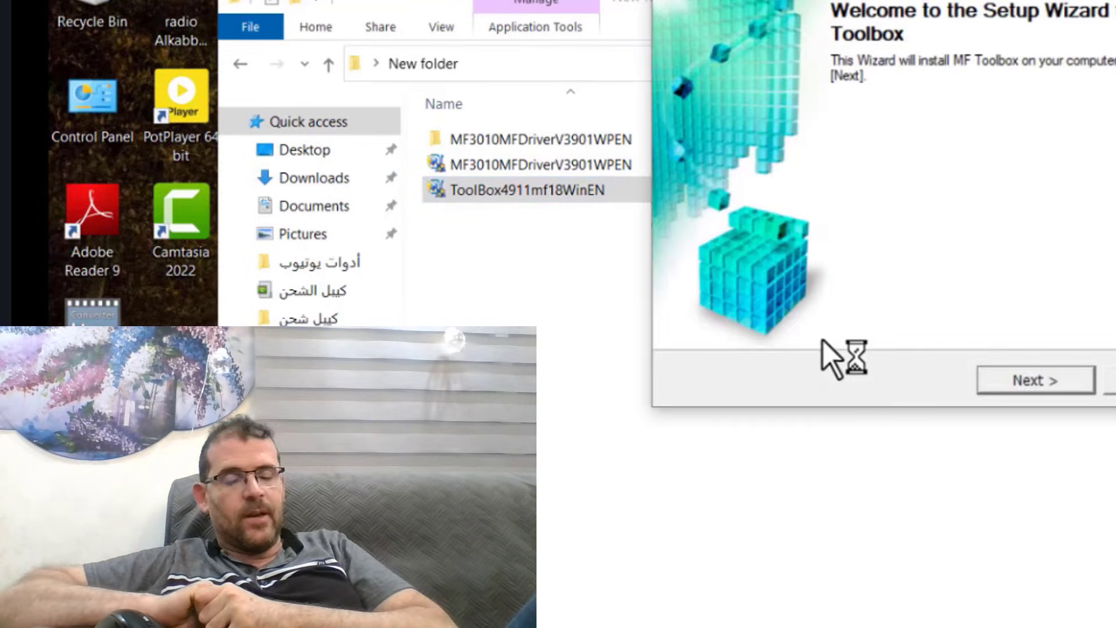
click(1021, 382)
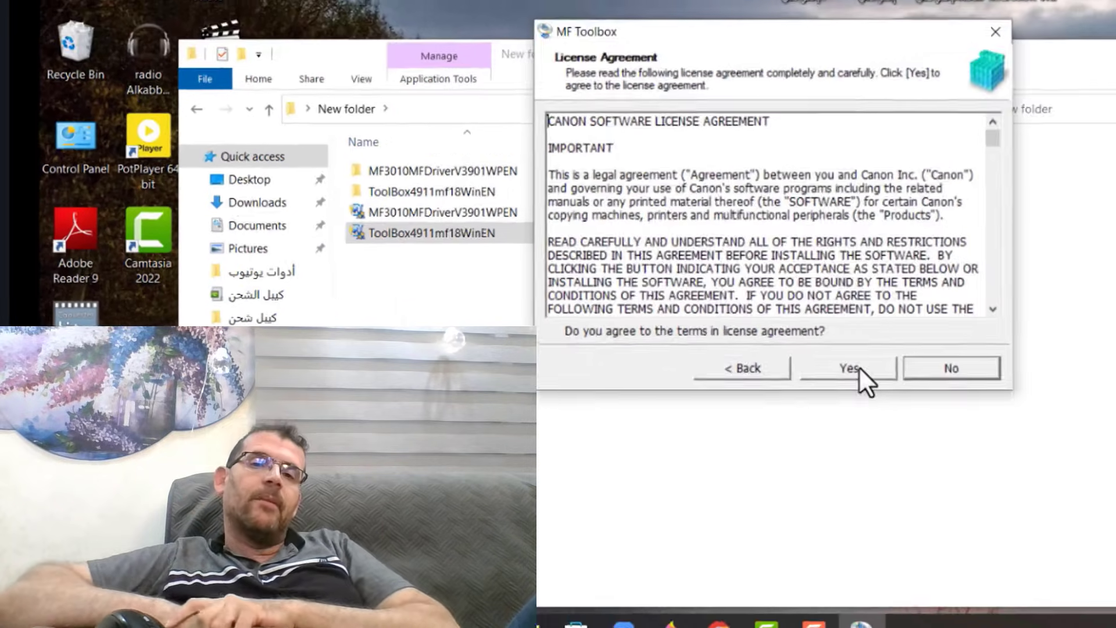
click(1023, 381)
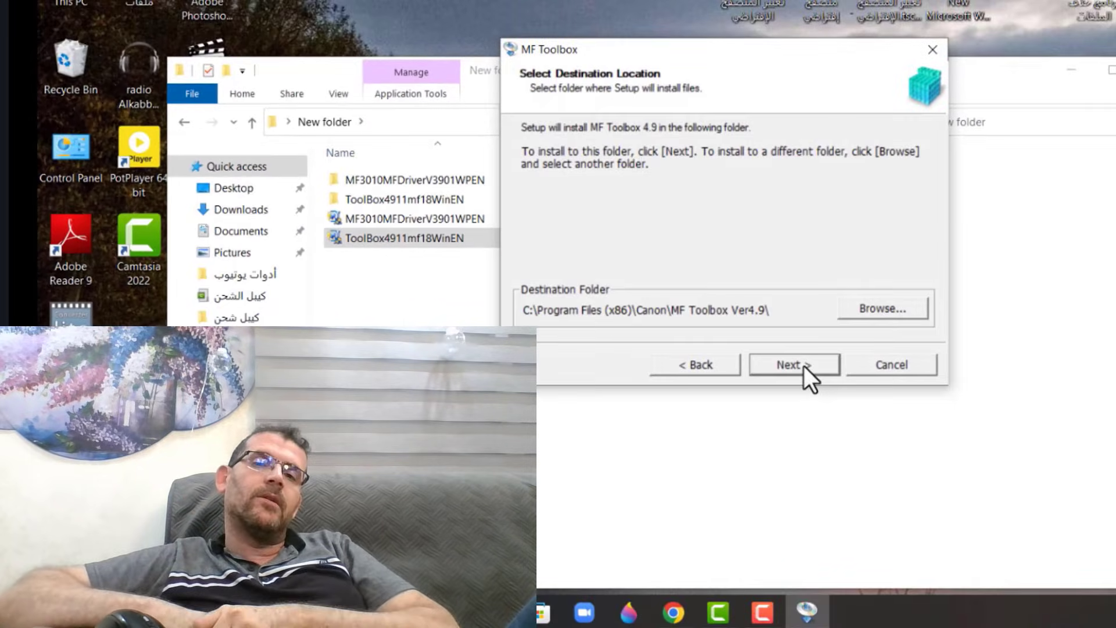
click(792, 365)
click(792, 364)
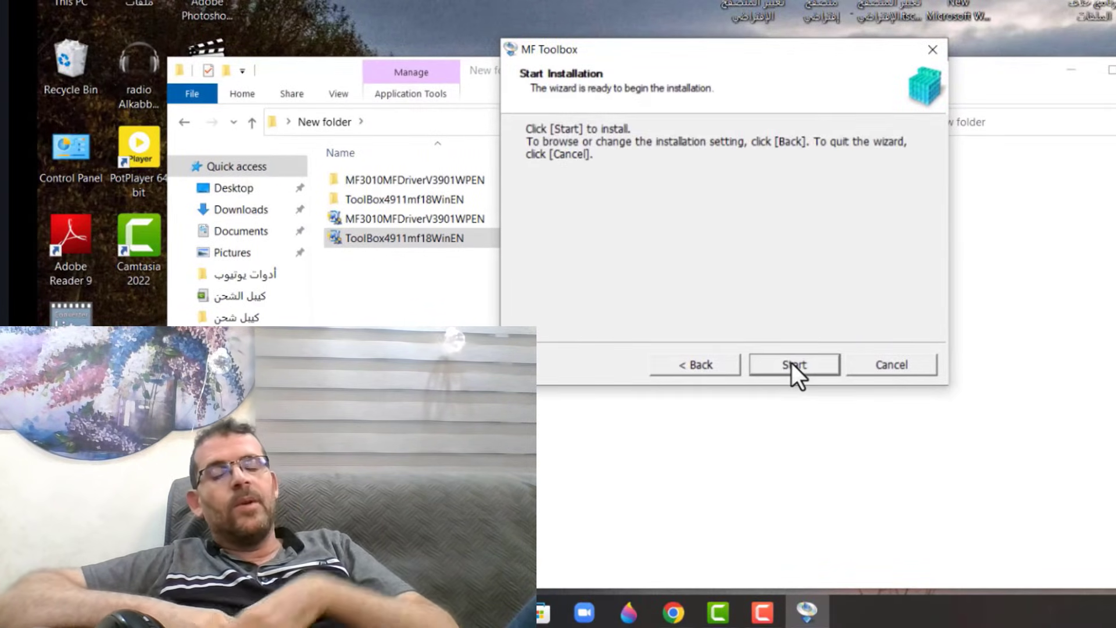
click(792, 364)
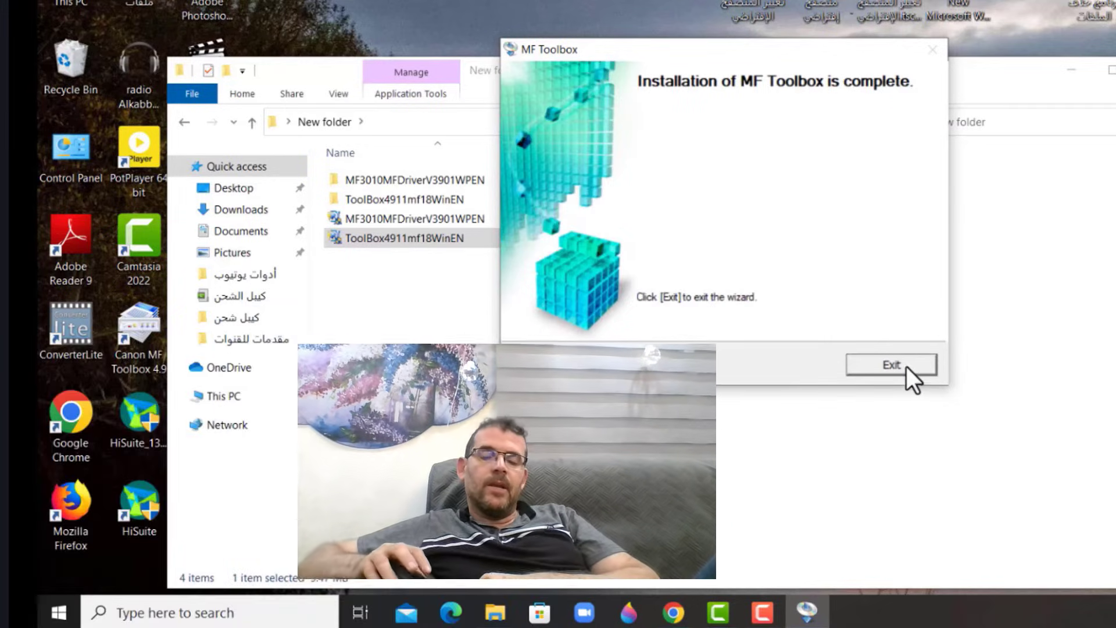
click(902, 368)
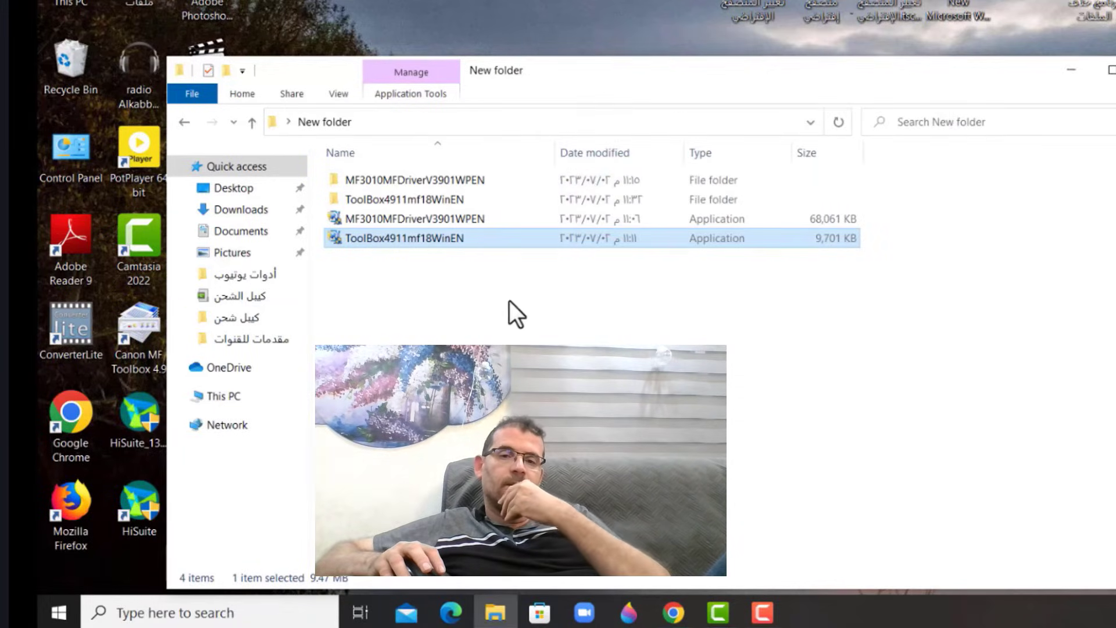
Run the Setup application from the extracted ToolBox4911mf18WinEN folder and allow it to make changes
double_click(357, 200)
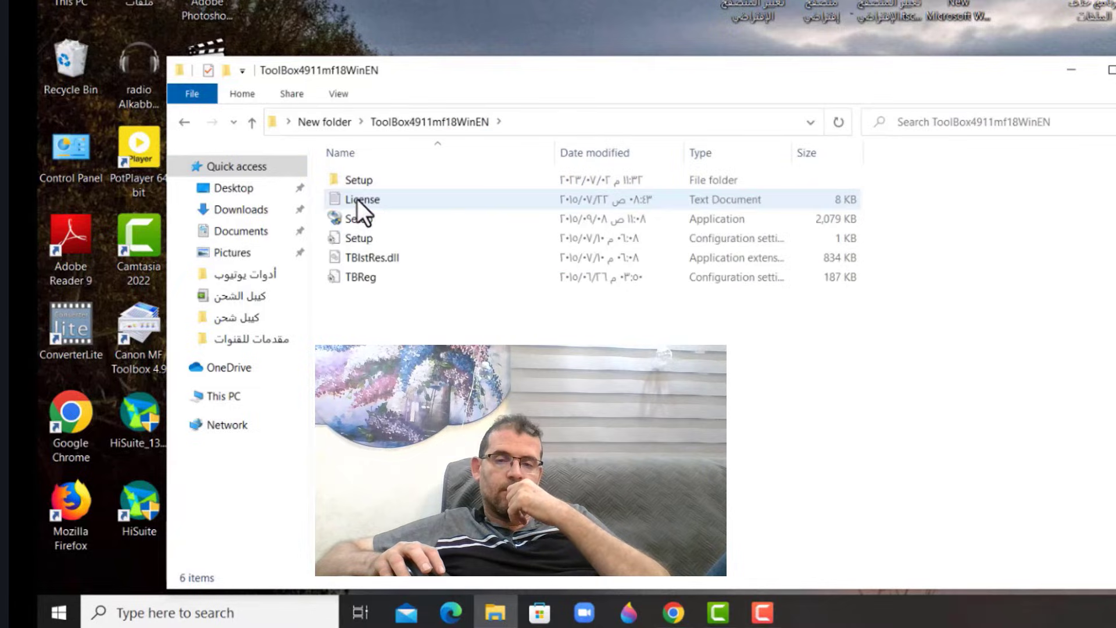
double_click(350, 218)
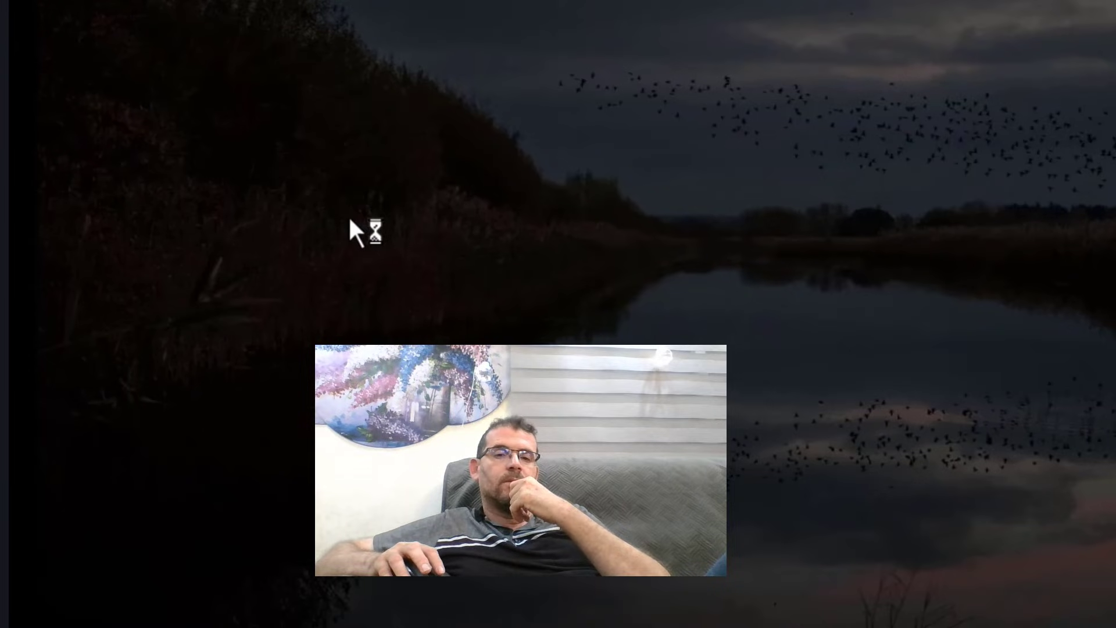
key(alt+y)
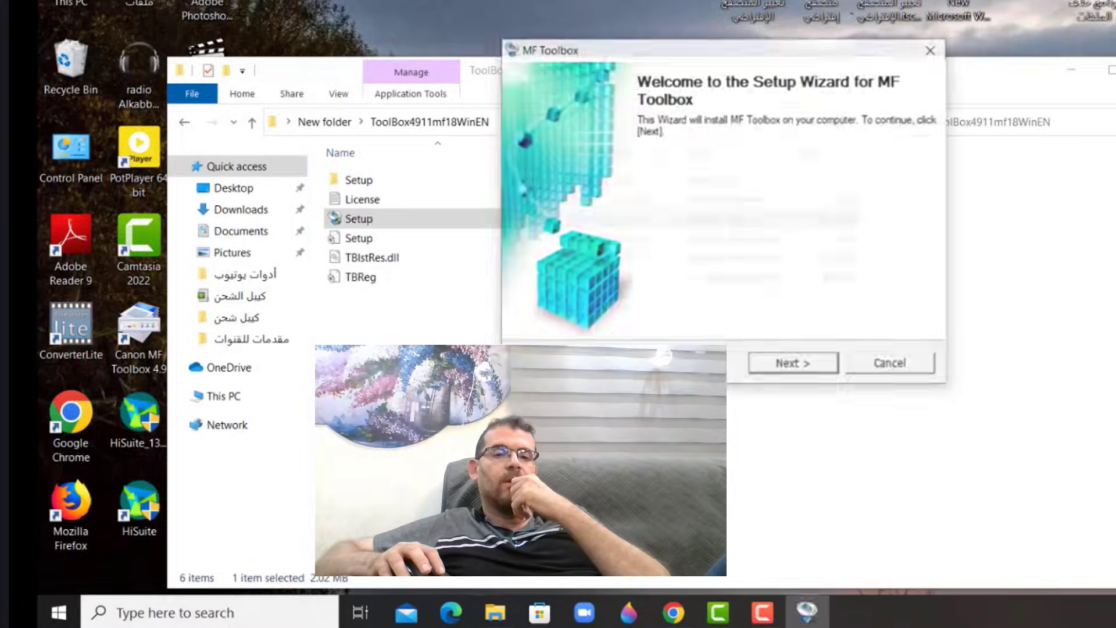
Complete the MF Toolbox 4.9 wizard again, accepting the license agreement and keeping the default destination and the Canon\MF Toolbox 4.9 program folder
click(790, 366)
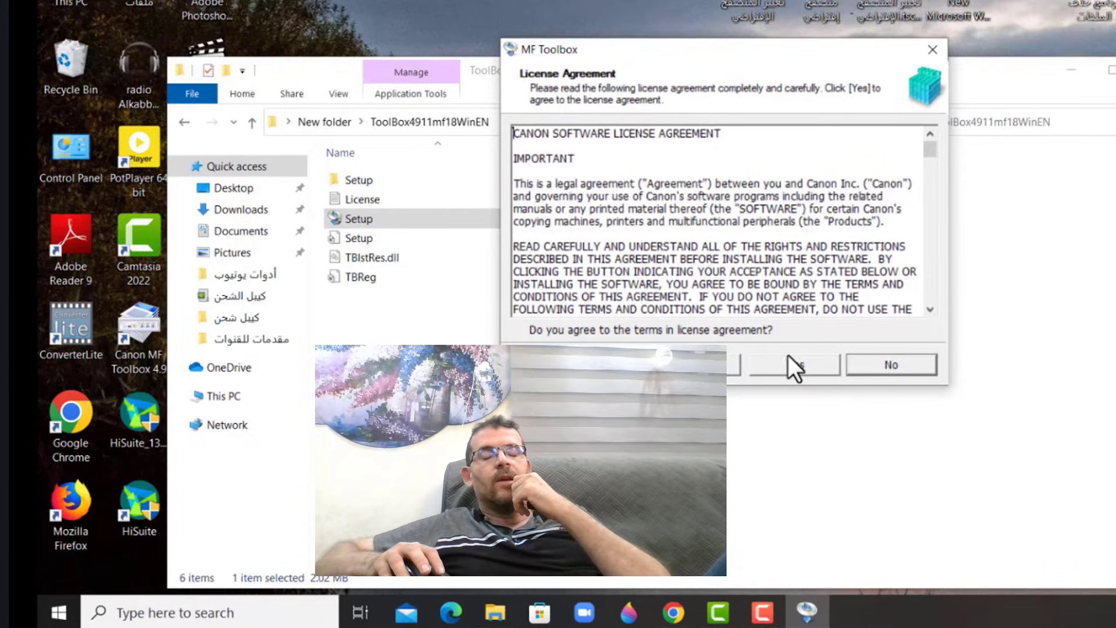
click(791, 366)
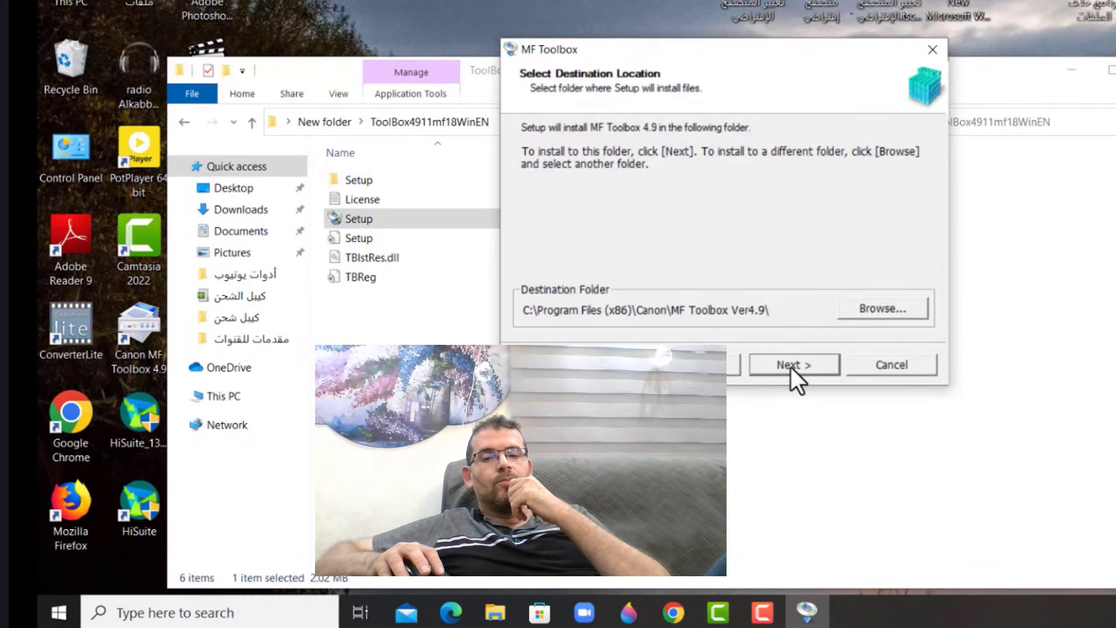
click(791, 363)
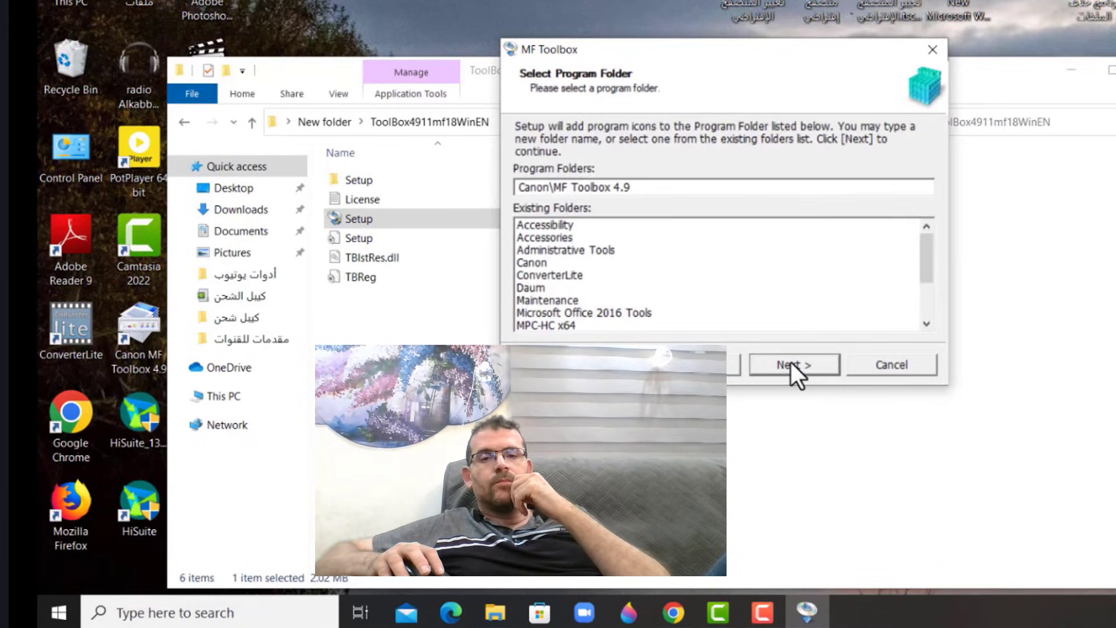
click(791, 362)
click(790, 364)
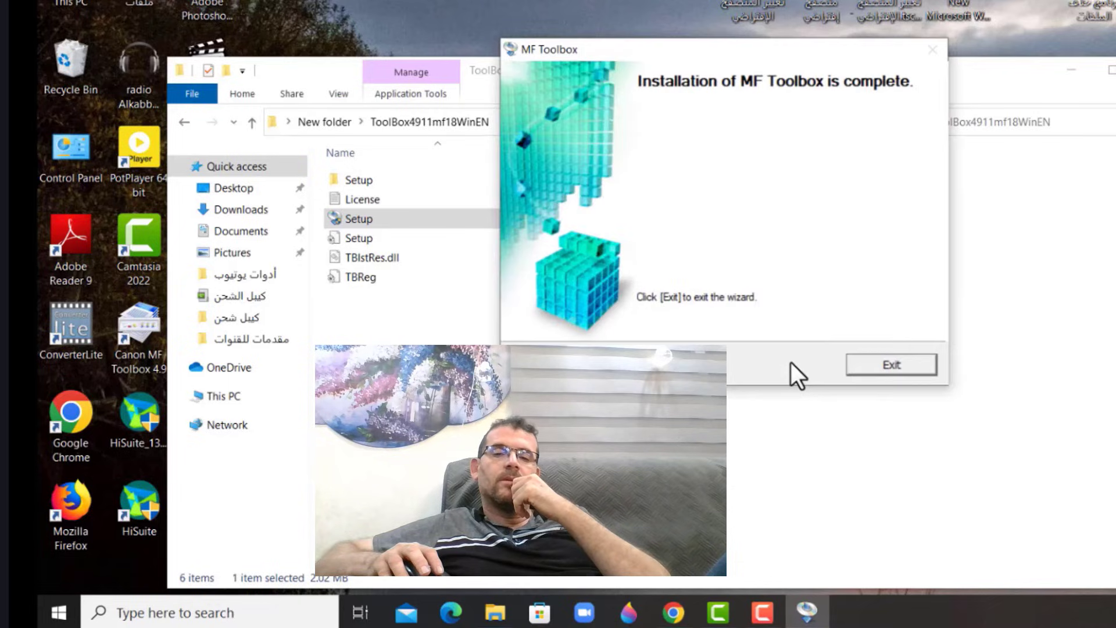
click(872, 365)
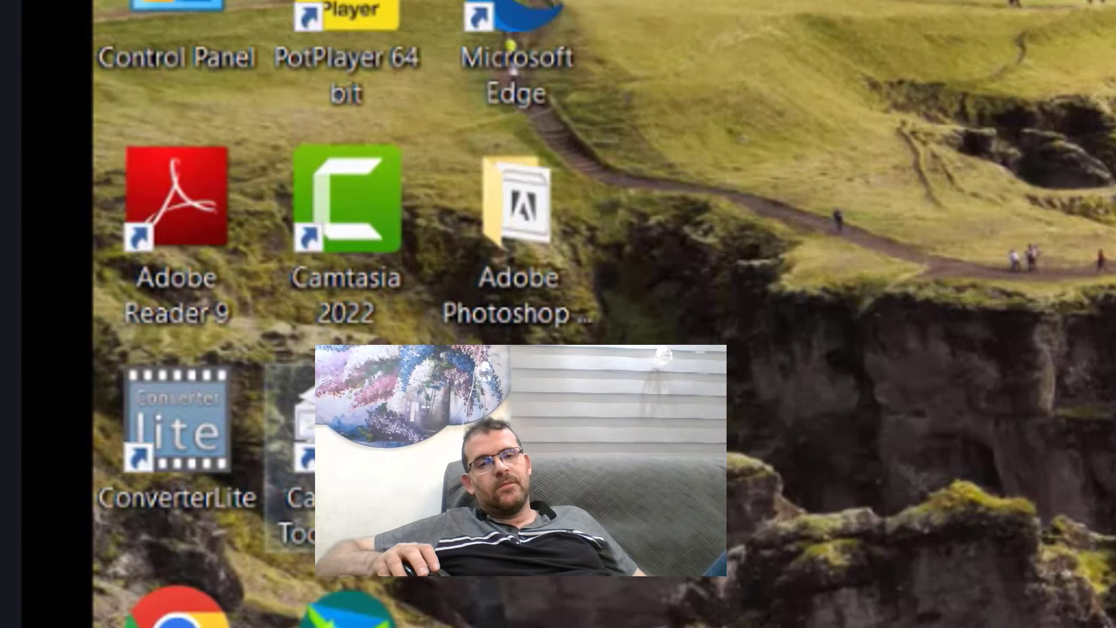
Move the Canon MF Toolbox 4.9 desktop shortcut into the desktop's New folder, and close the folder window
drag(359, 456, 870, 456)
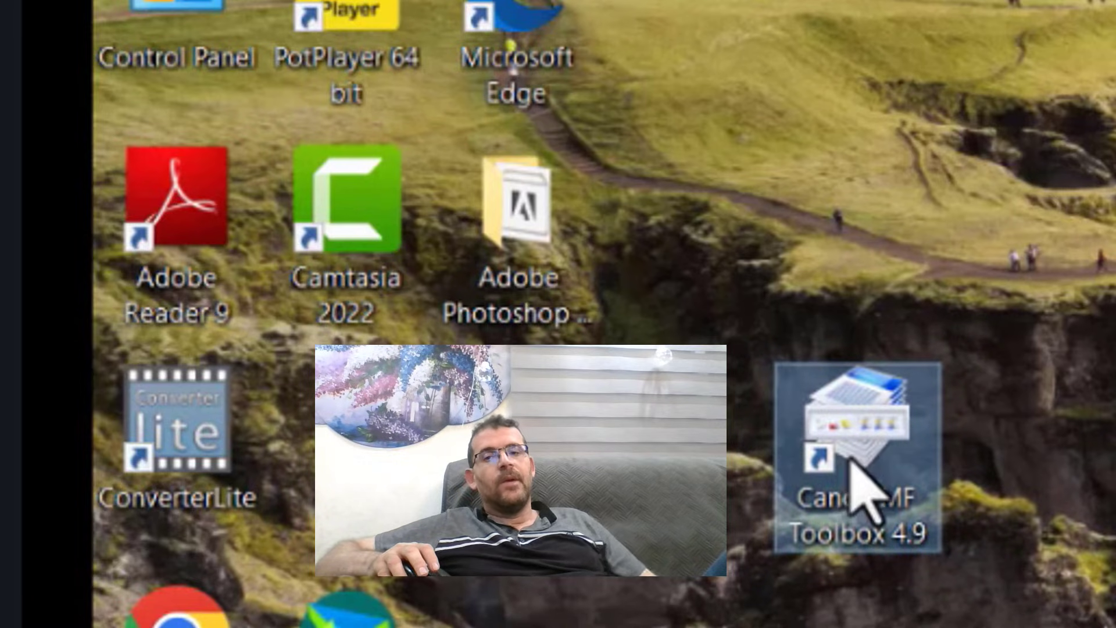
drag(855, 468, 640, 450)
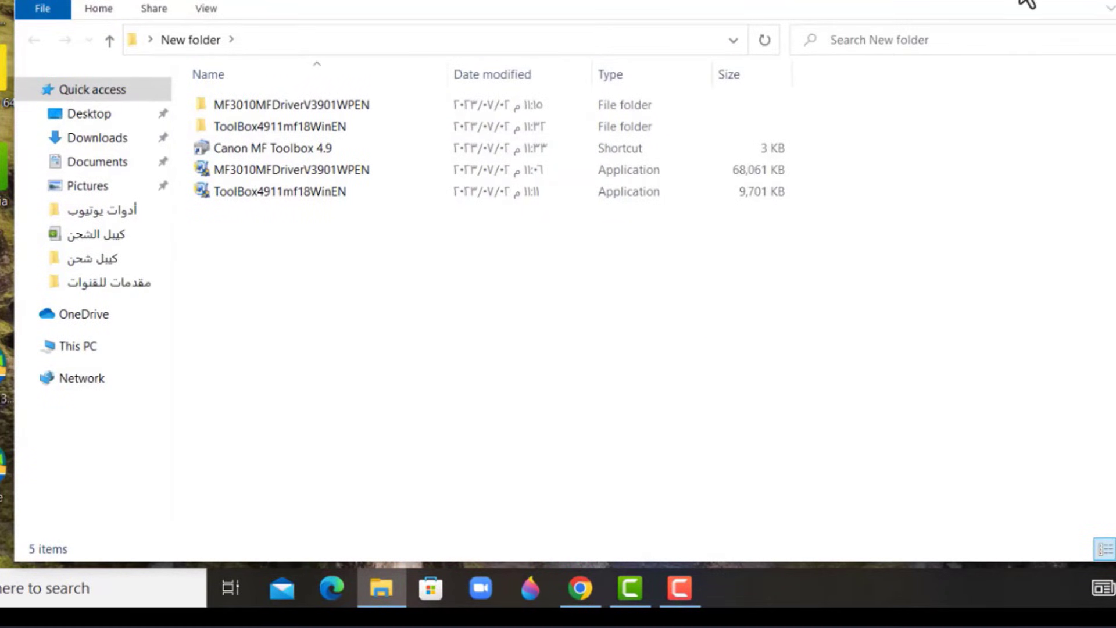
key(alt+F4)
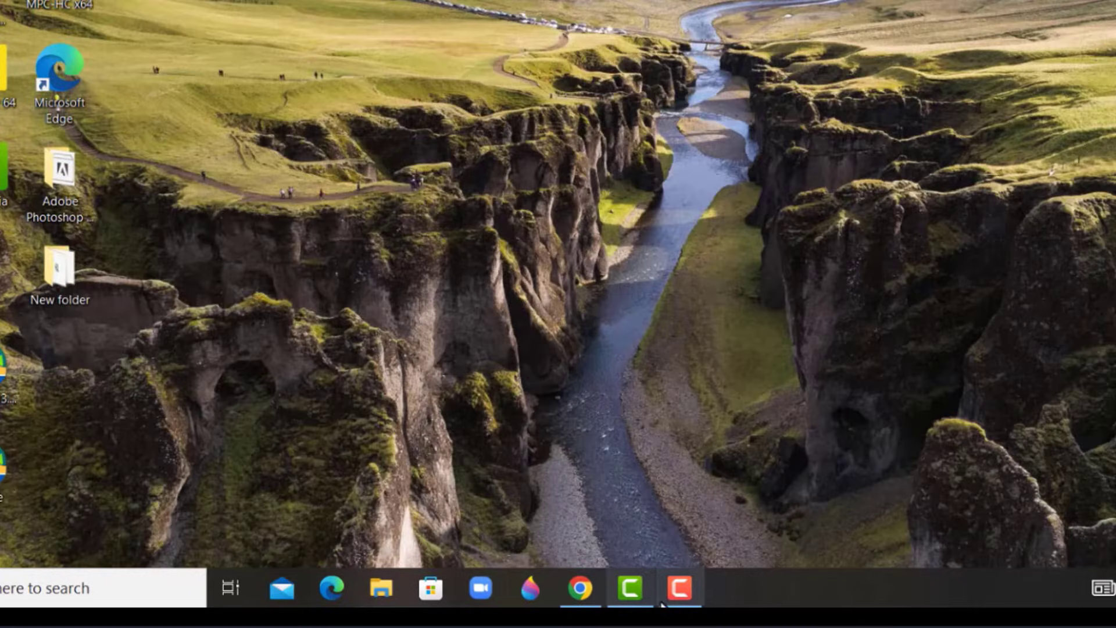
Open the Start menu
click(580, 589)
click(580, 588)
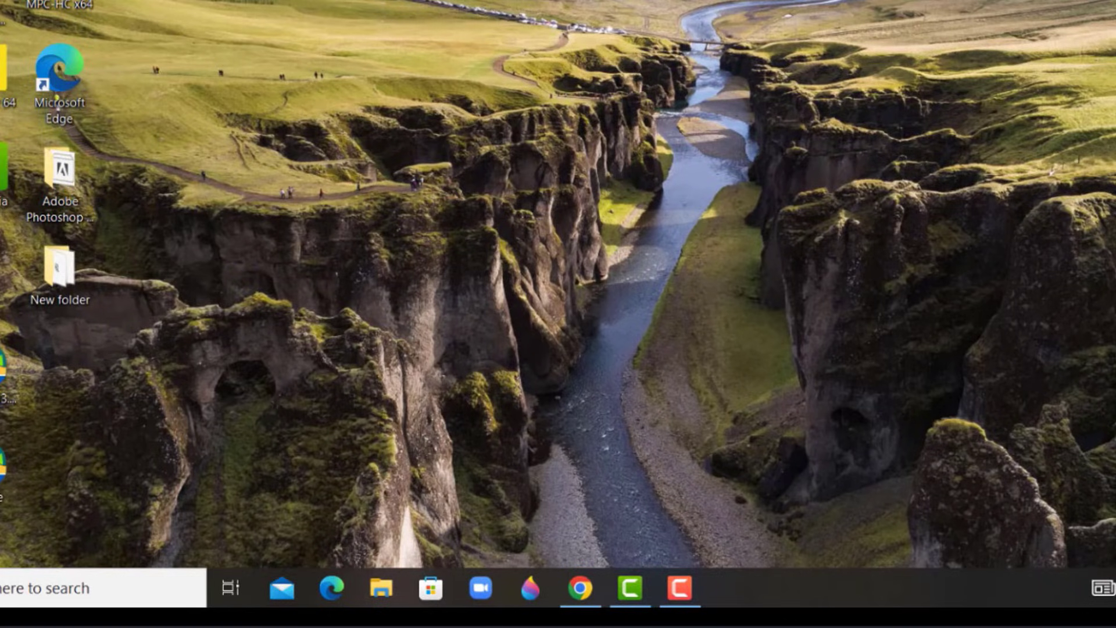
key(super)
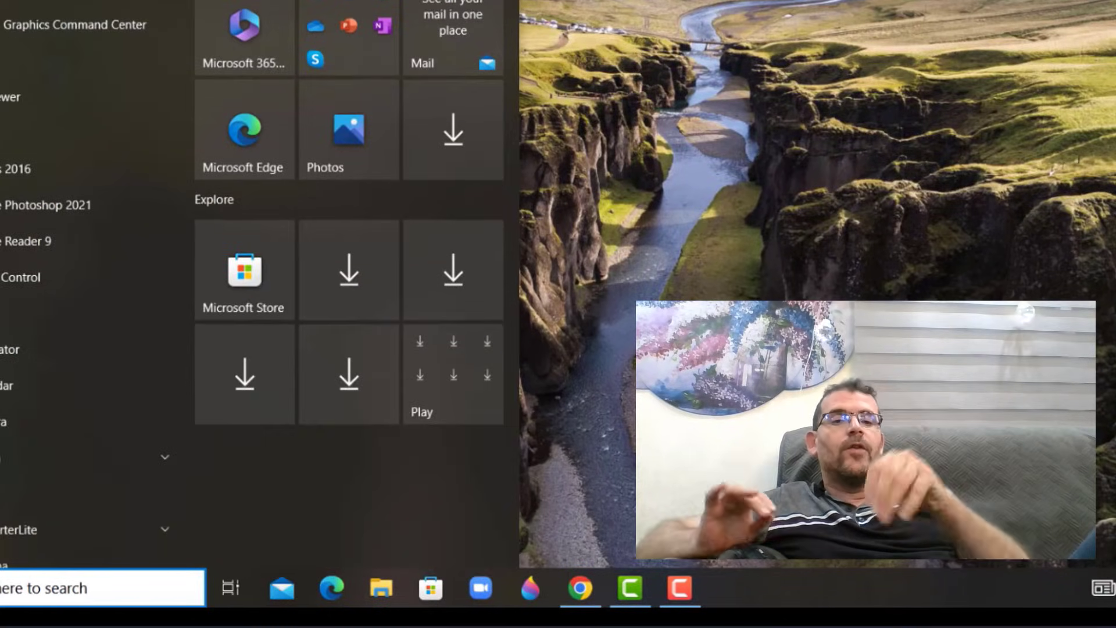